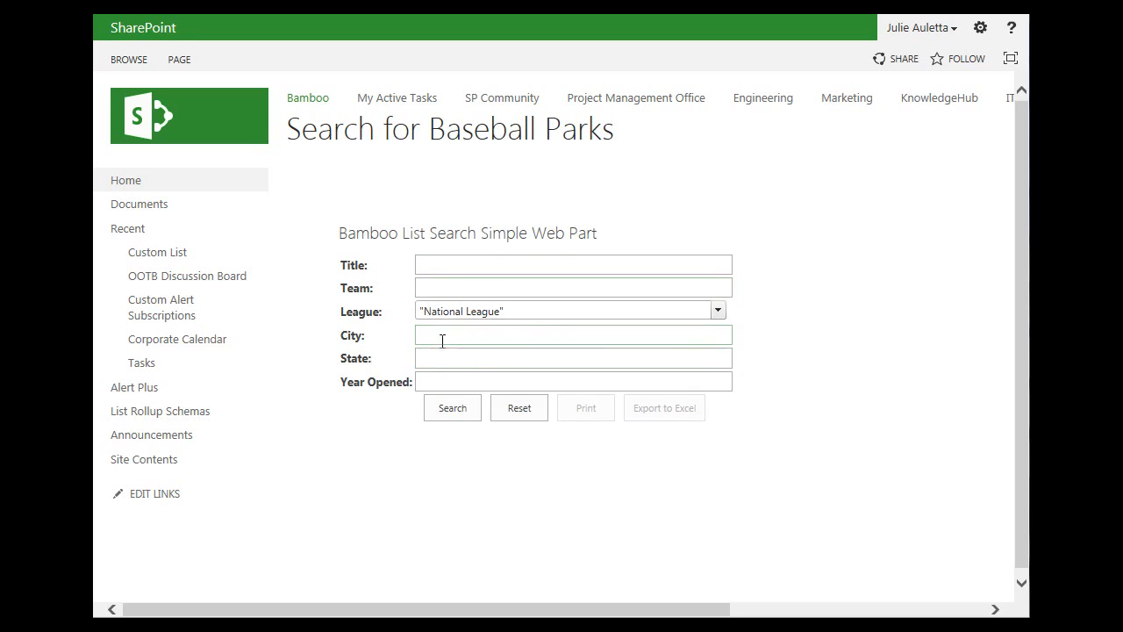
- Search the baseball parks for the state CA in the National League, review the matches, and reset the search form
click(452, 359)
text(CA)
click(463, 421)
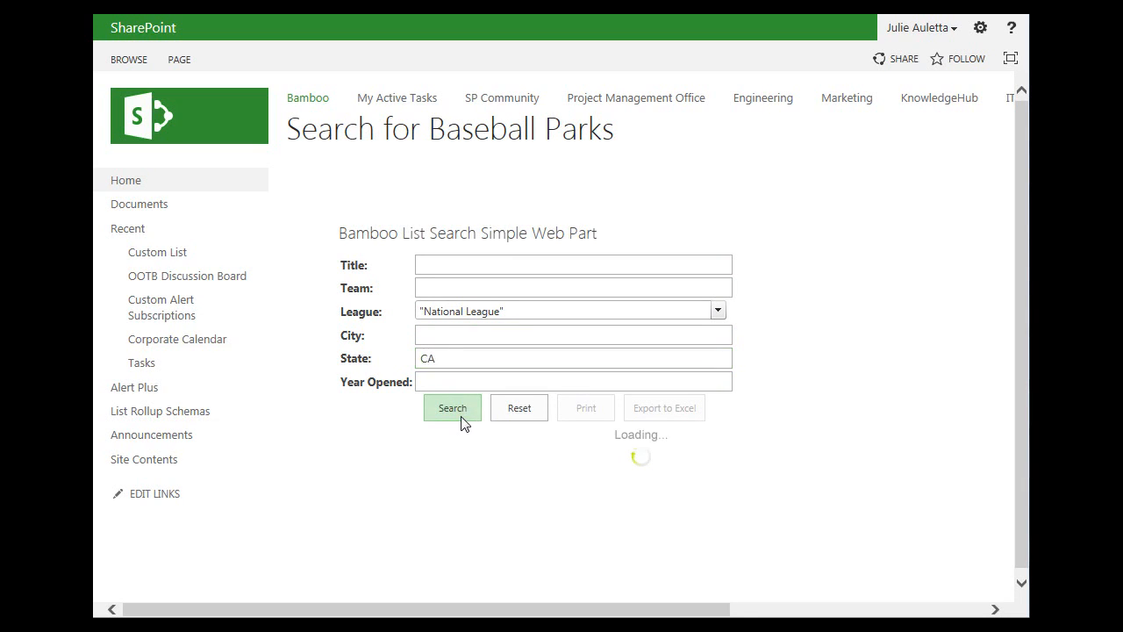
scroll(965, 456, down, 3)
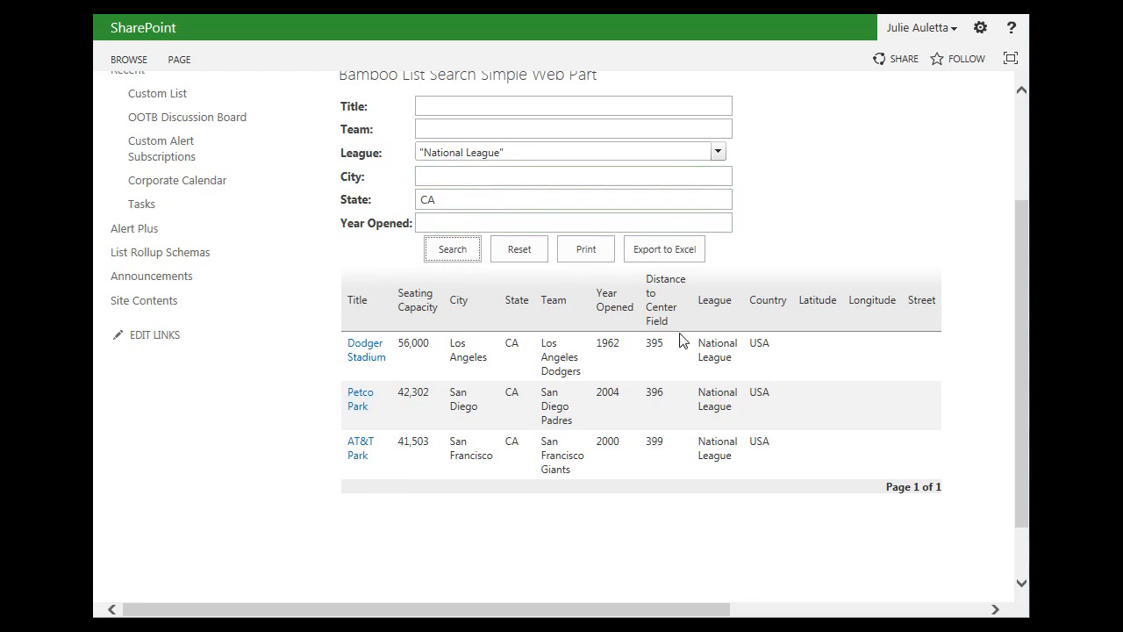
click(504, 255)
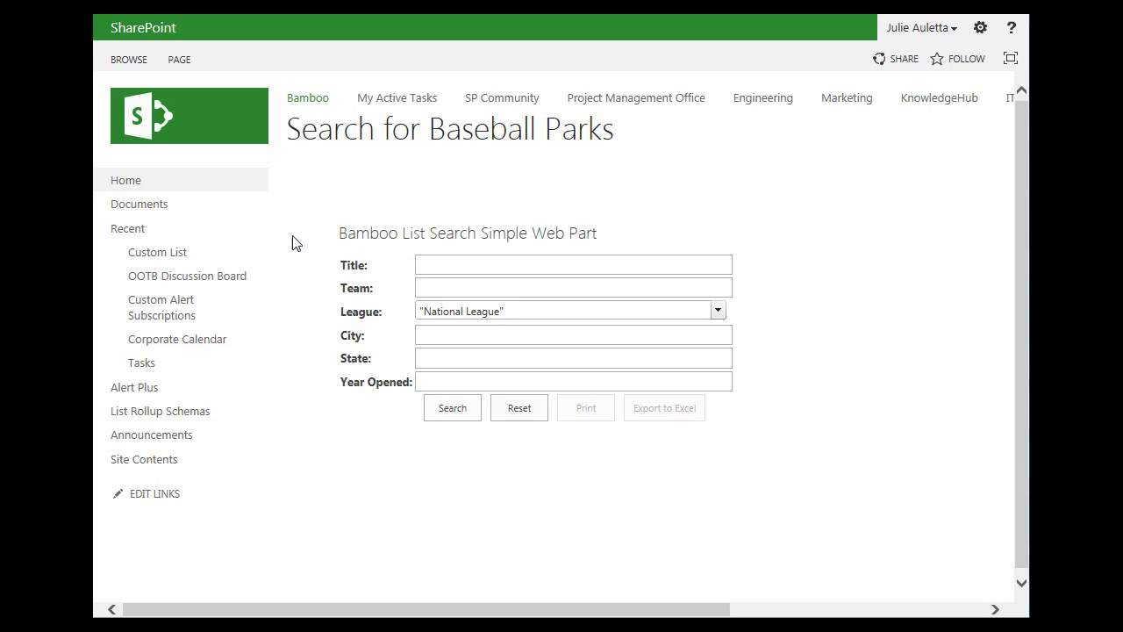
- Put the page into edit mode and open the settings of the List Search Simple Web Part
click(180, 61)
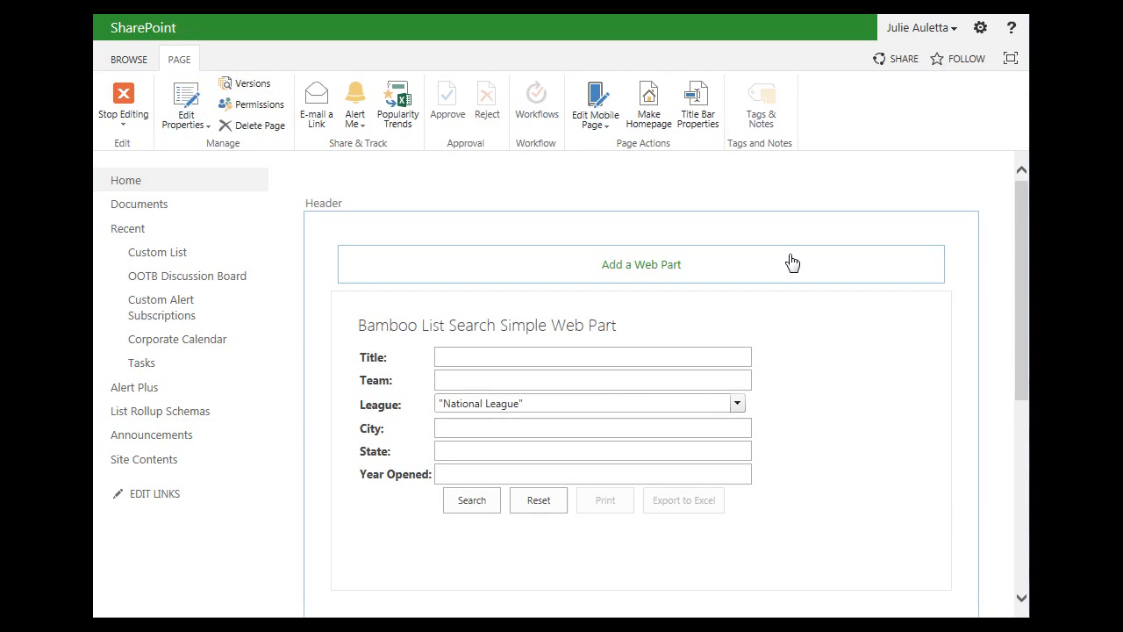
mouse_move(910, 327)
click(899, 324)
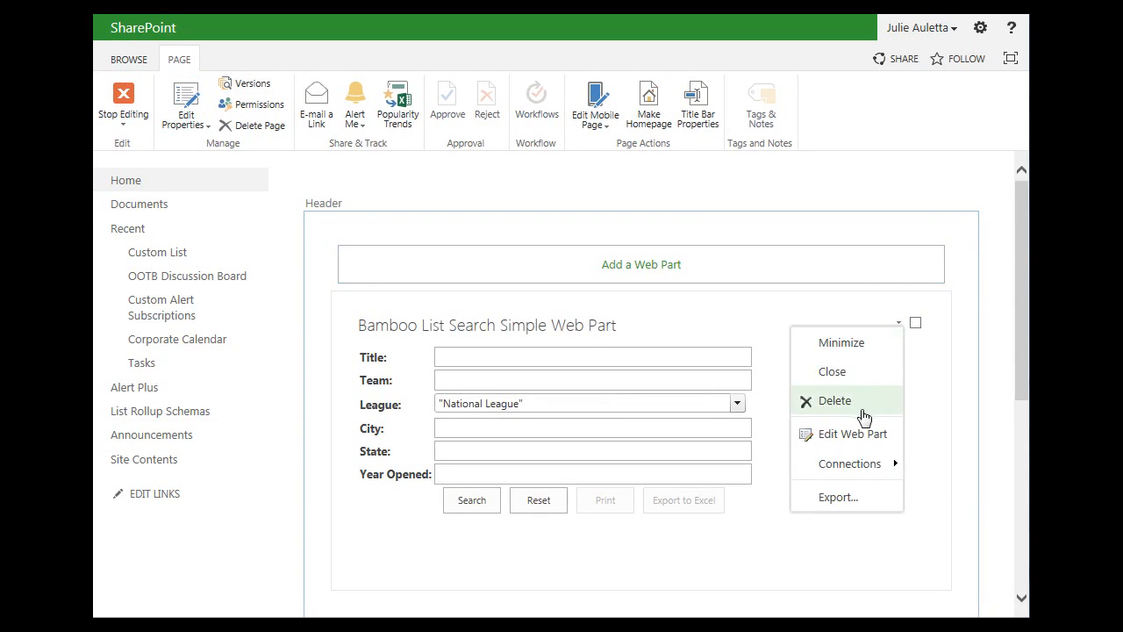
click(861, 439)
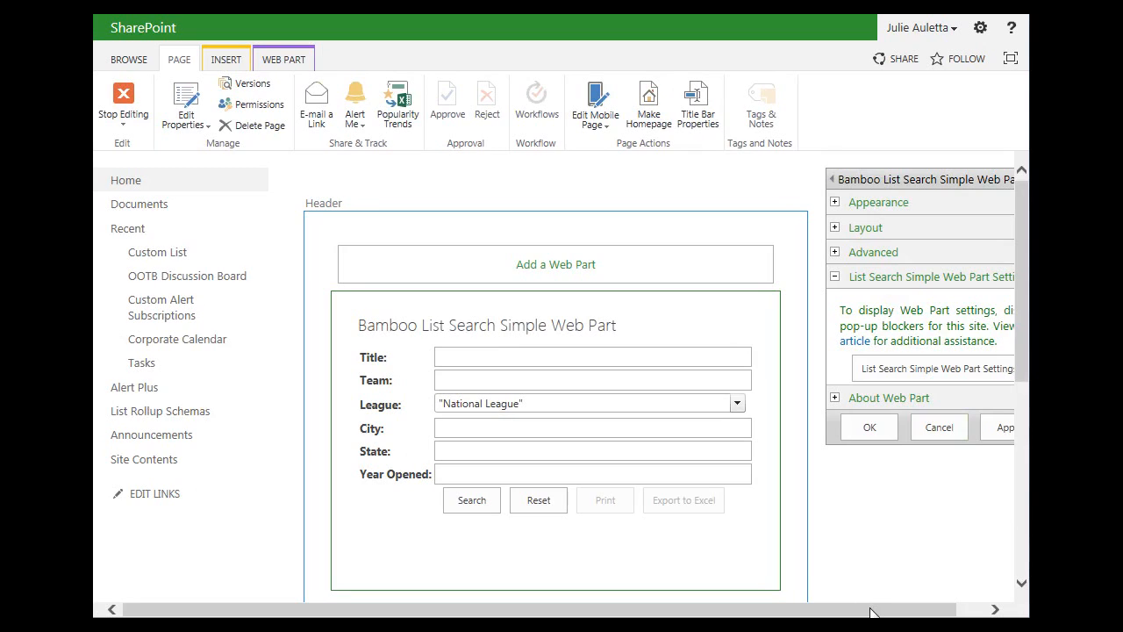
drag(871, 611, 900, 611)
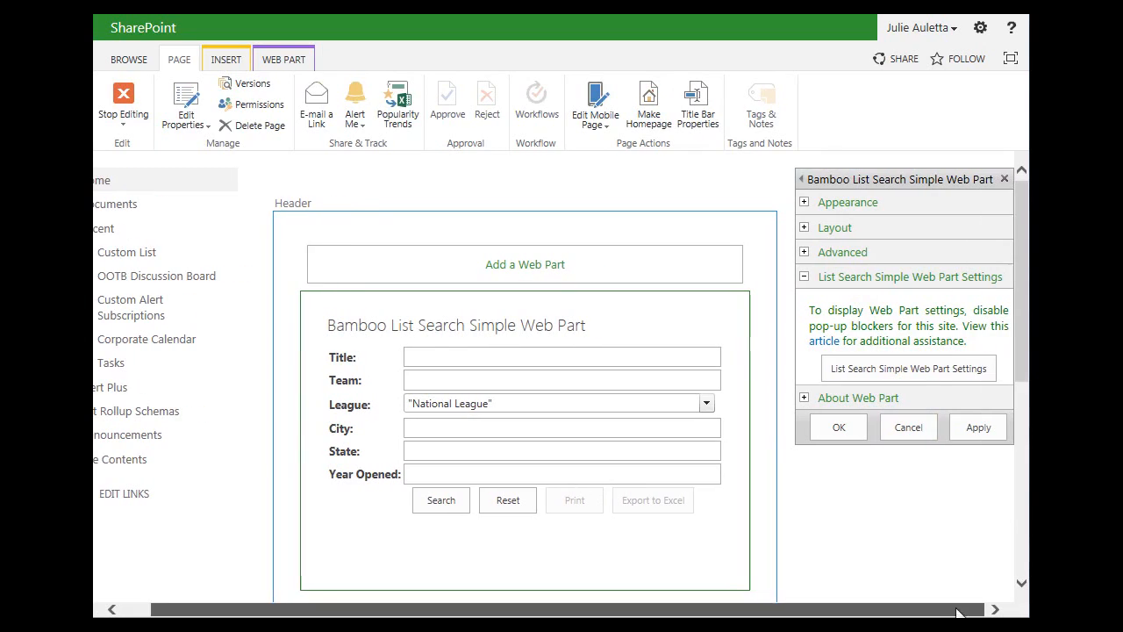
click(864, 374)
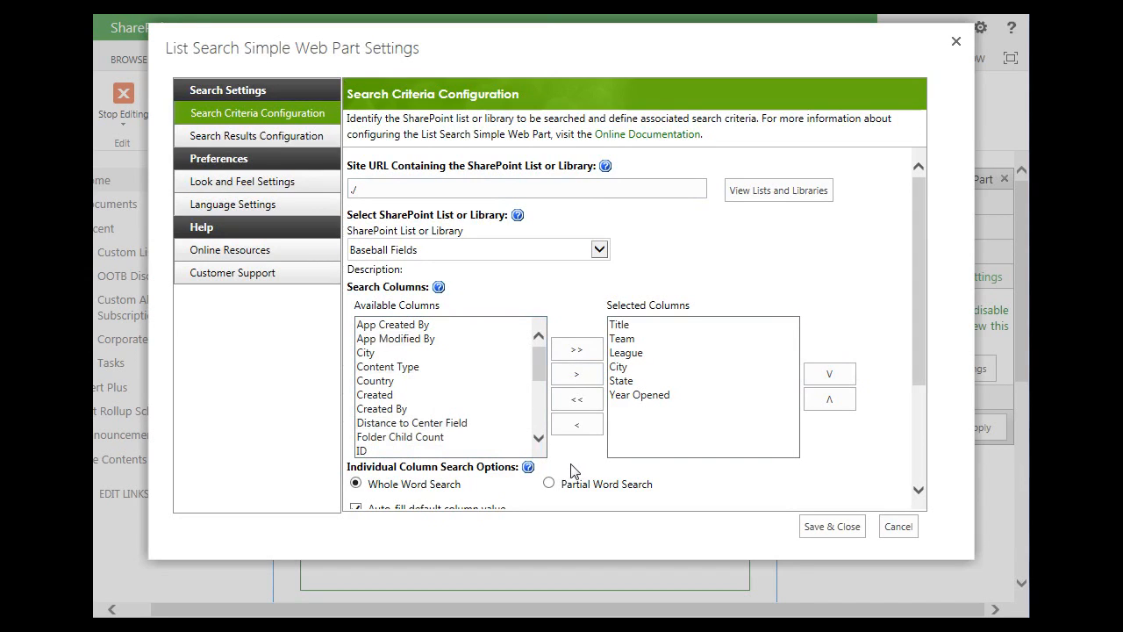
- Choose the custom search criteria layout with its sample HTML in the look and feel settings, and save and apply the web part settings
click(229, 187)
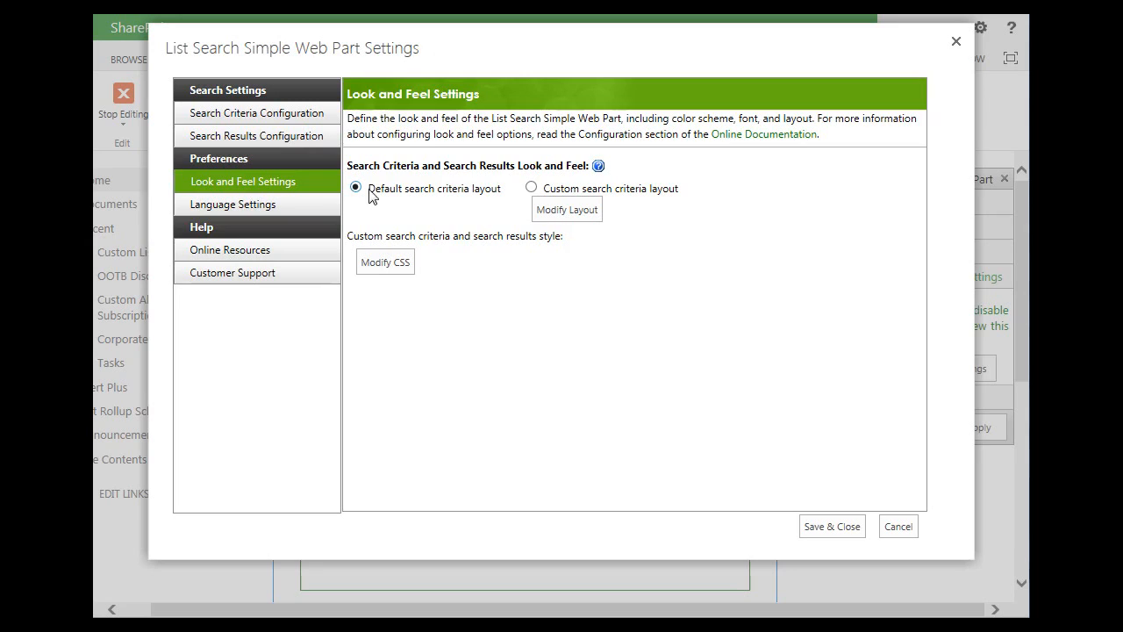
click(531, 188)
click(561, 213)
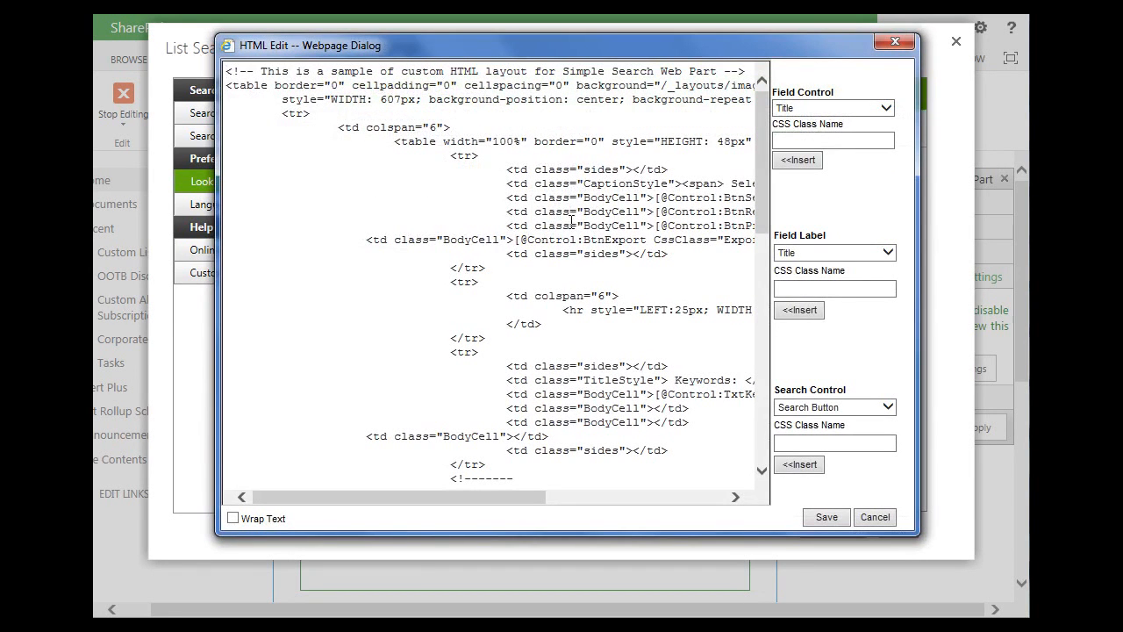
drag(761, 175, 802, 127)
click(827, 518)
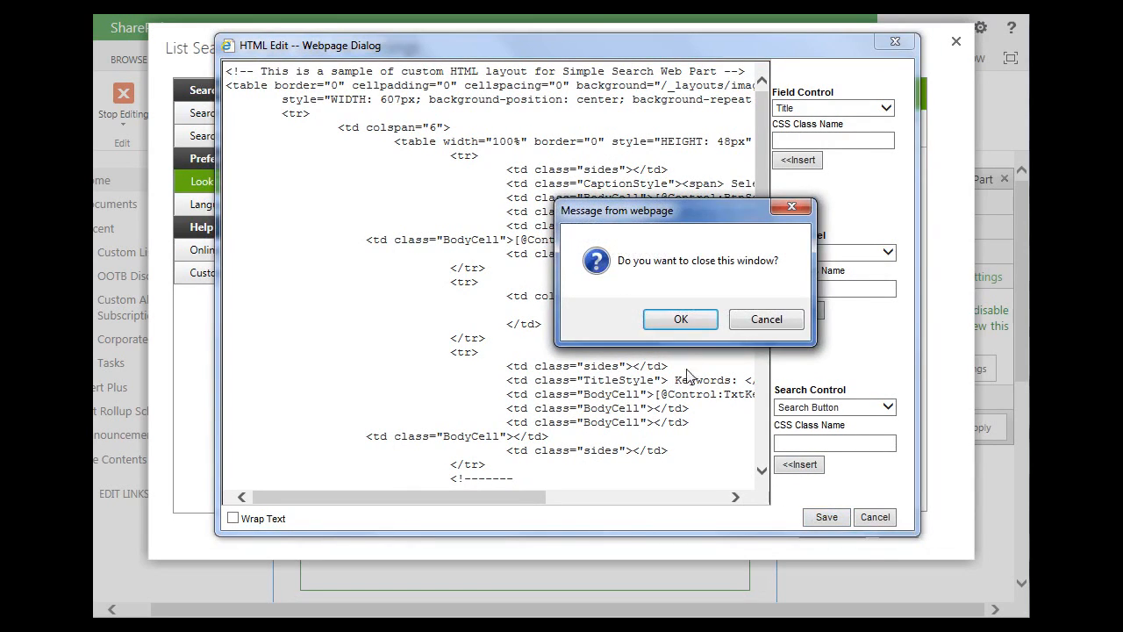
click(681, 319)
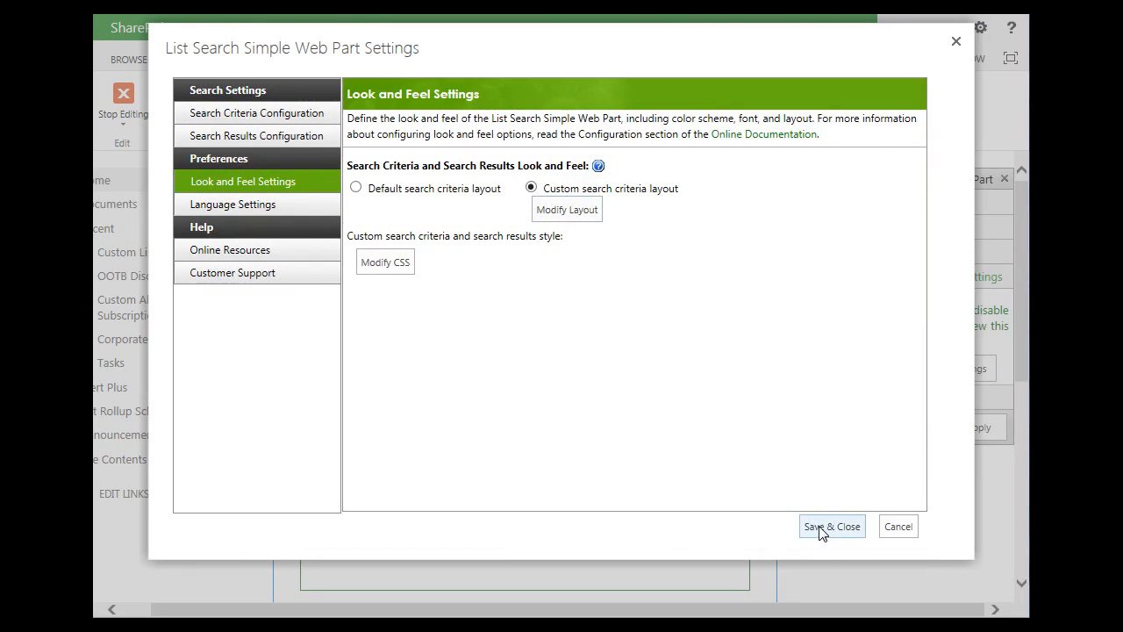
click(822, 529)
click(997, 427)
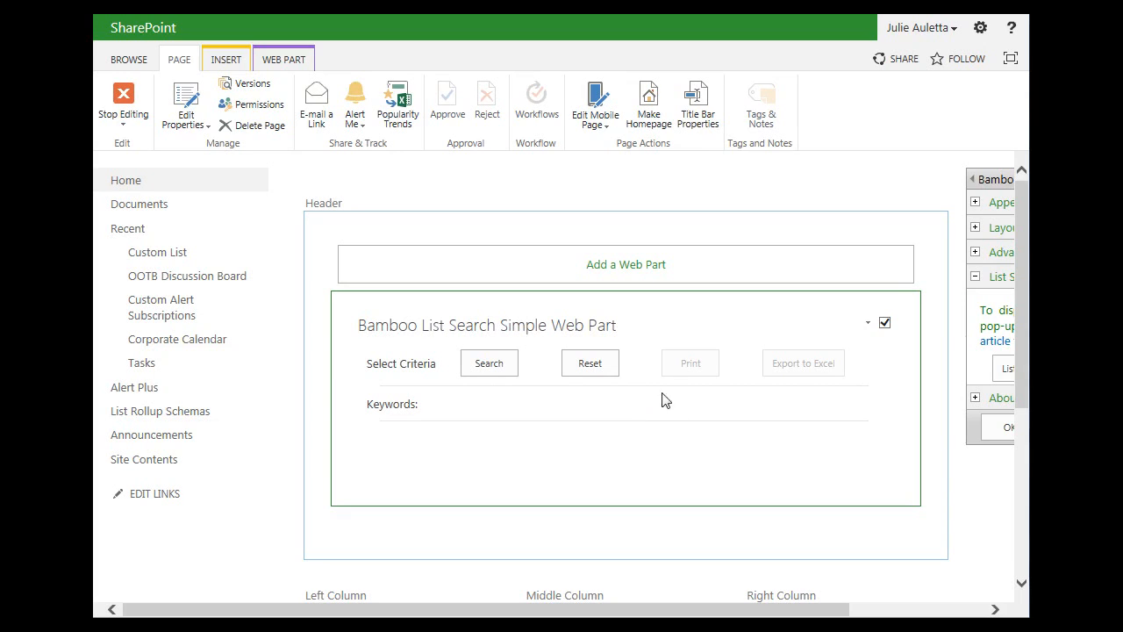
- Reopen the custom layout's HTML from the web part's look and feel settings and widen the HTML editor window
drag(753, 609, 847, 599)
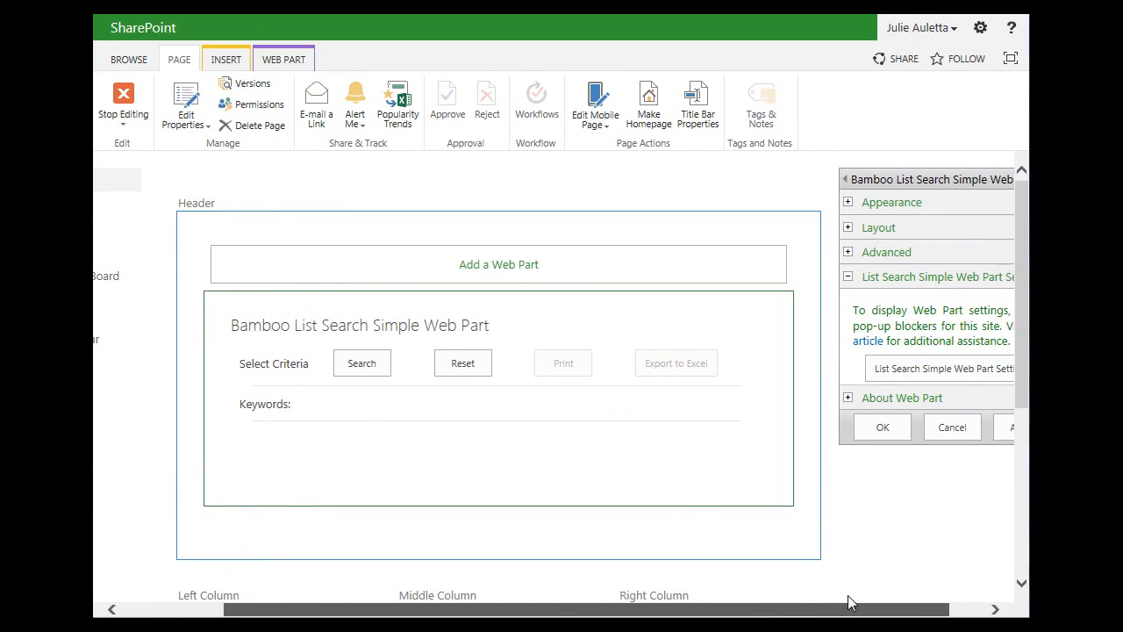
click(889, 373)
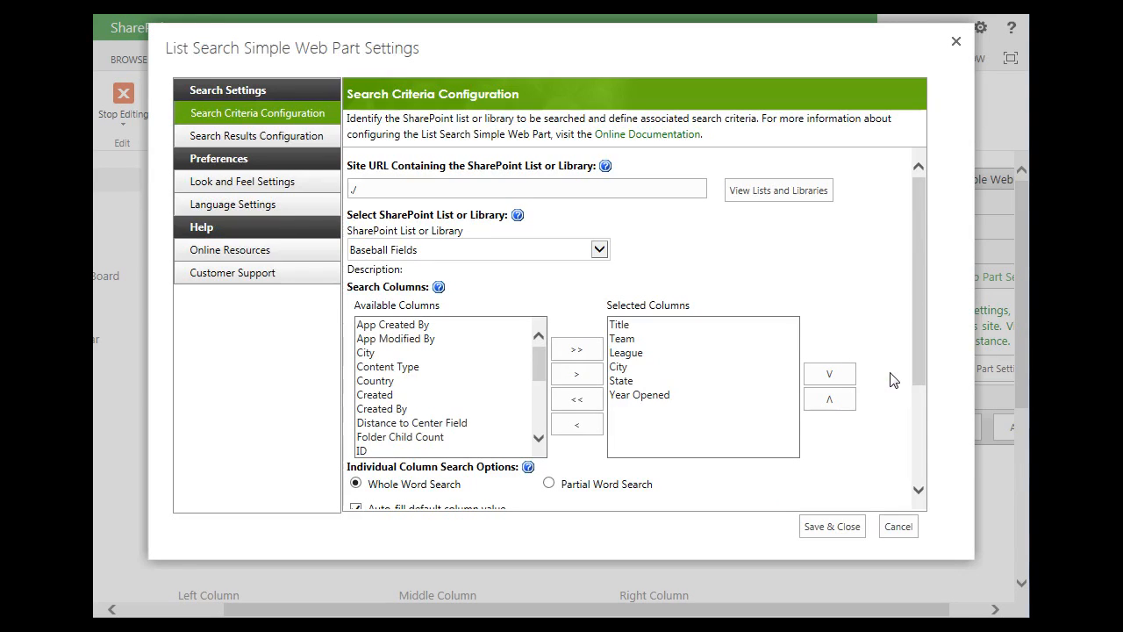
click(237, 183)
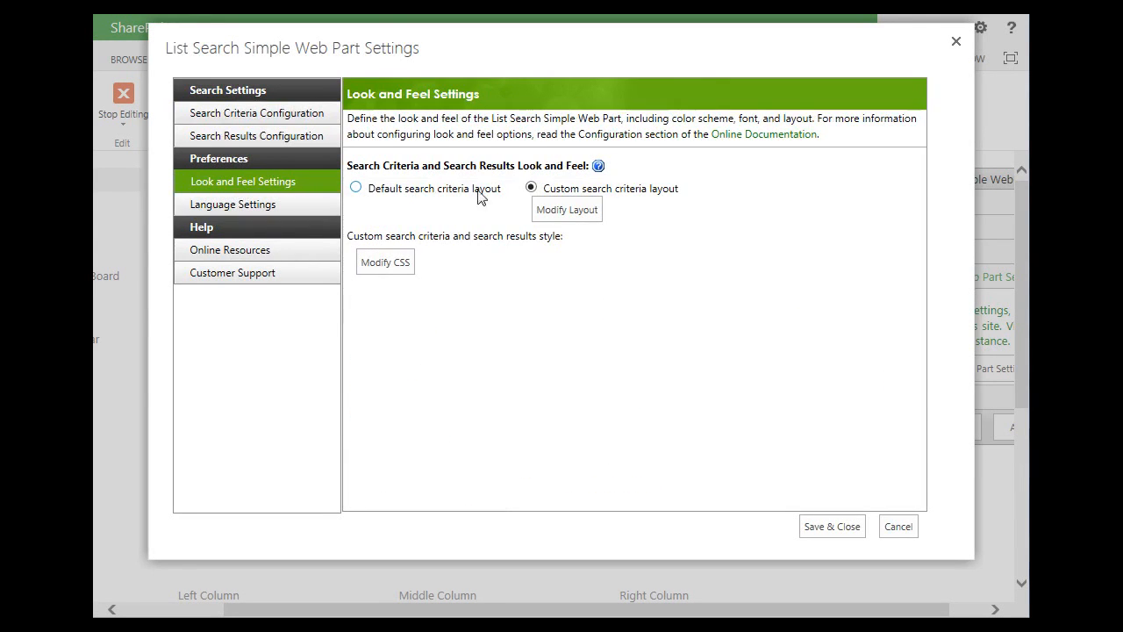
click(550, 218)
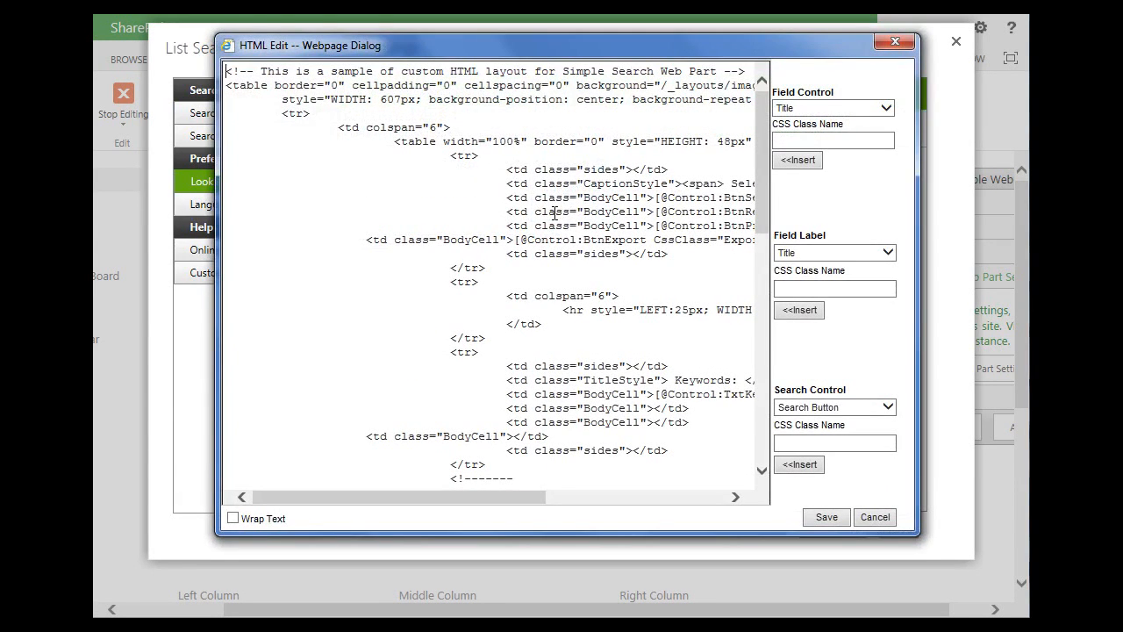
drag(219, 425, 106, 425)
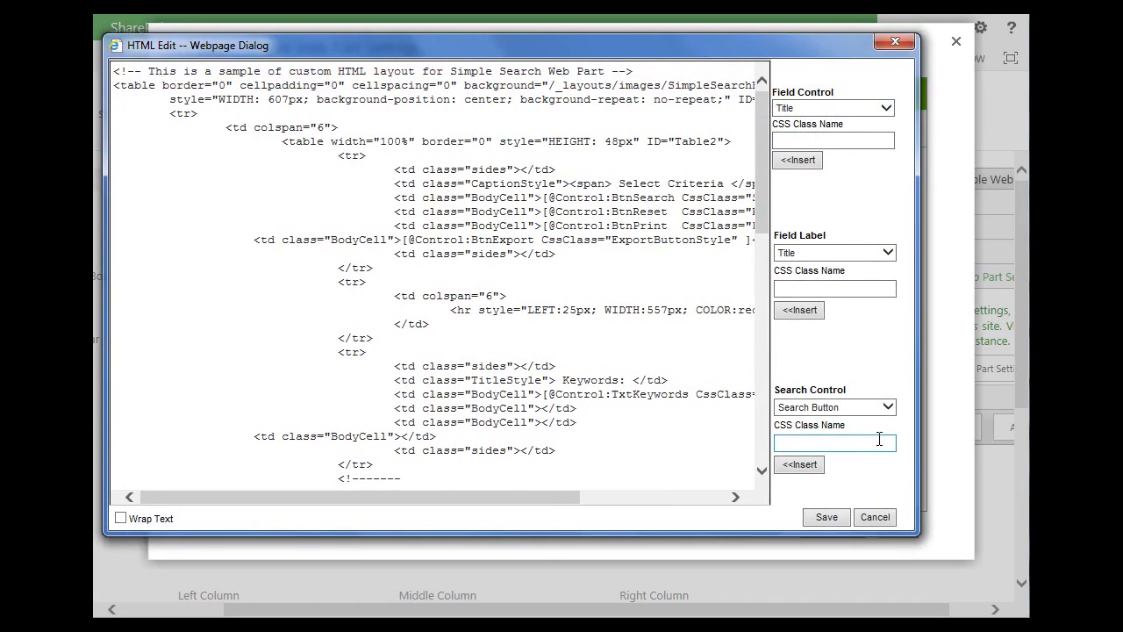
drag(918, 454, 1004, 465)
- Indent the Export button cell to match the other cells, and move the "Select Criteria" caption cell below it
click(254, 242)
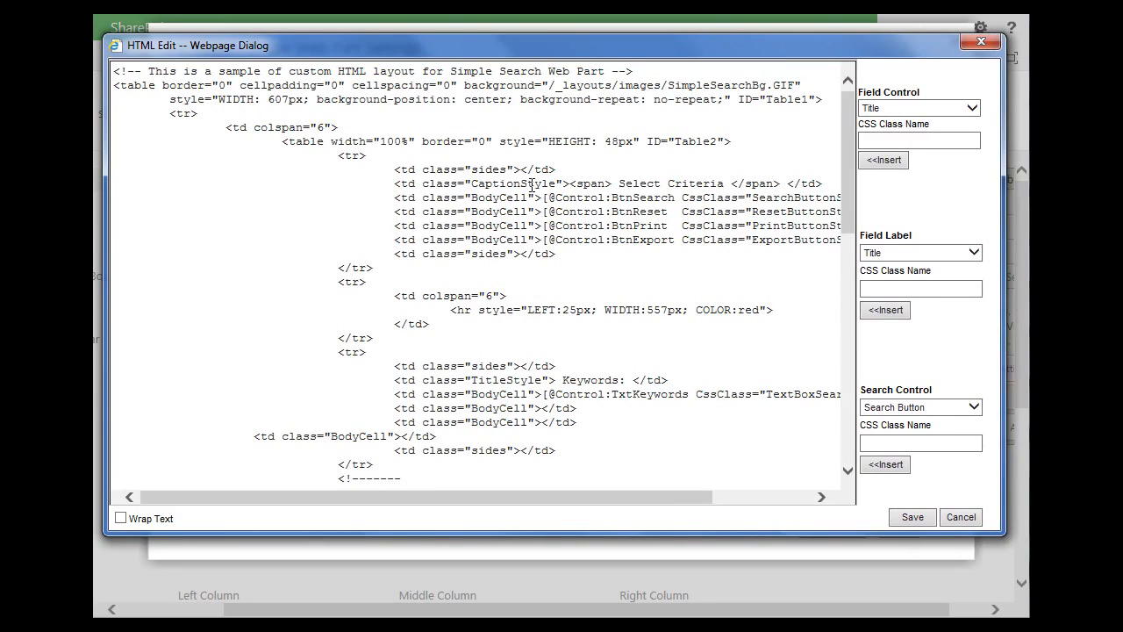
key(shift+Down)
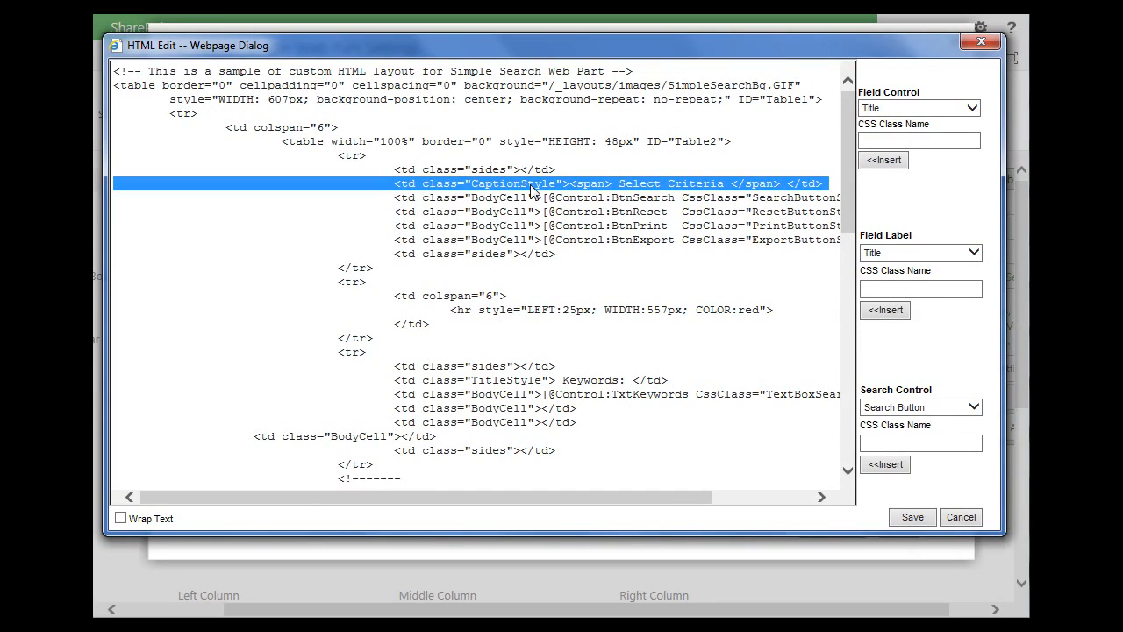
key(Delete)
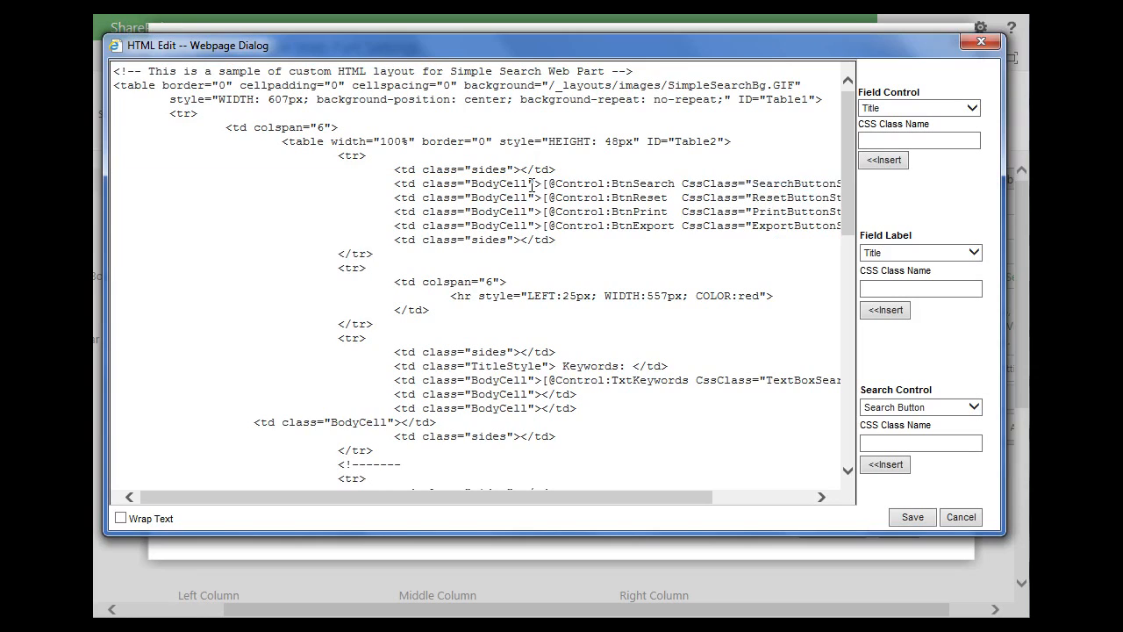
key(ctrl+z)
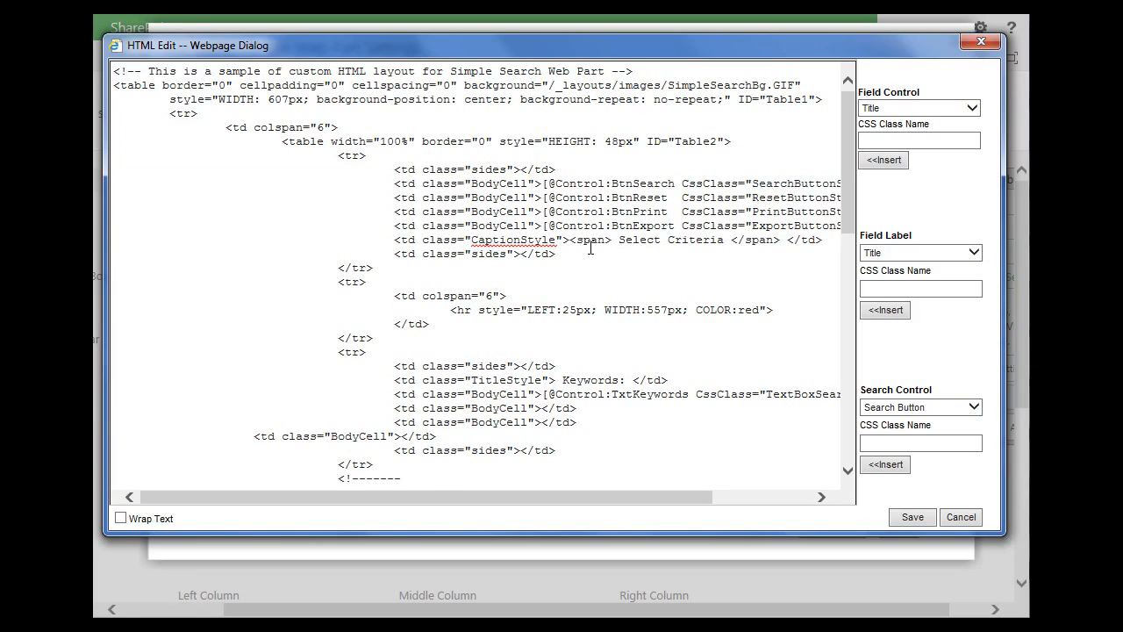
- Delete "<span> Select Criteria </span>" from the CaptionStyle cell, leaving the cell empty
click(570, 239)
key(shift+Right)
key(shift+Right)
key(shift+Right)
key(shift+Right)
key(shift+Right)
key(shift+Right)
key(shift+Right)
key(shift+Right)
key(shift+Right)
key(shift+Right)
key(shift+Right)
key(shift+Right)
key(shift+Right)
key(shift+Right)
key(shift+Right)
key(shift+Right)
key(shift+Right)
key(shift+Right)
key(shift+Right)
key(shift+Right)
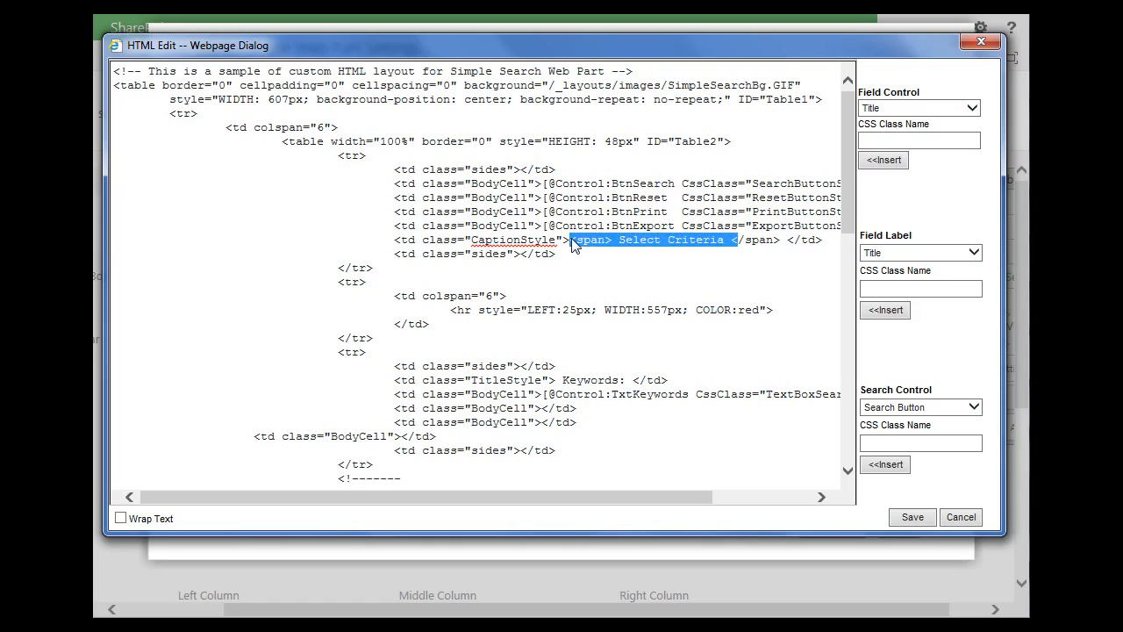
key(shift+Right)
key(shift+Right)
key(shift+Right)
key(shift+Right)
key(shift+Right)
key(shift+Right)
key(shift+Right)
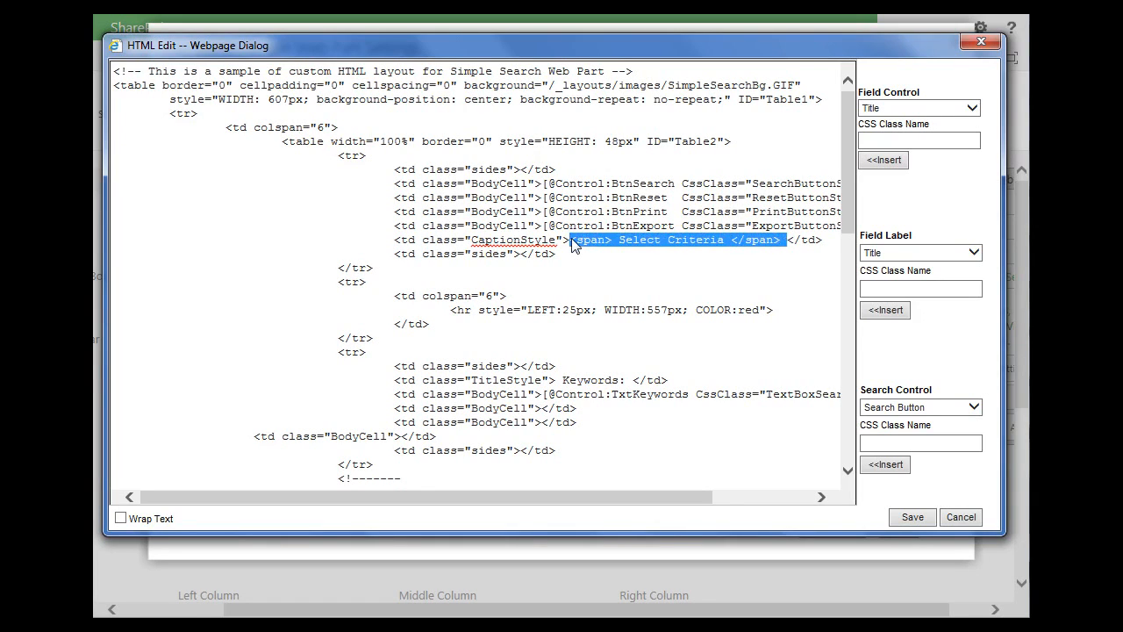
key(Delete)
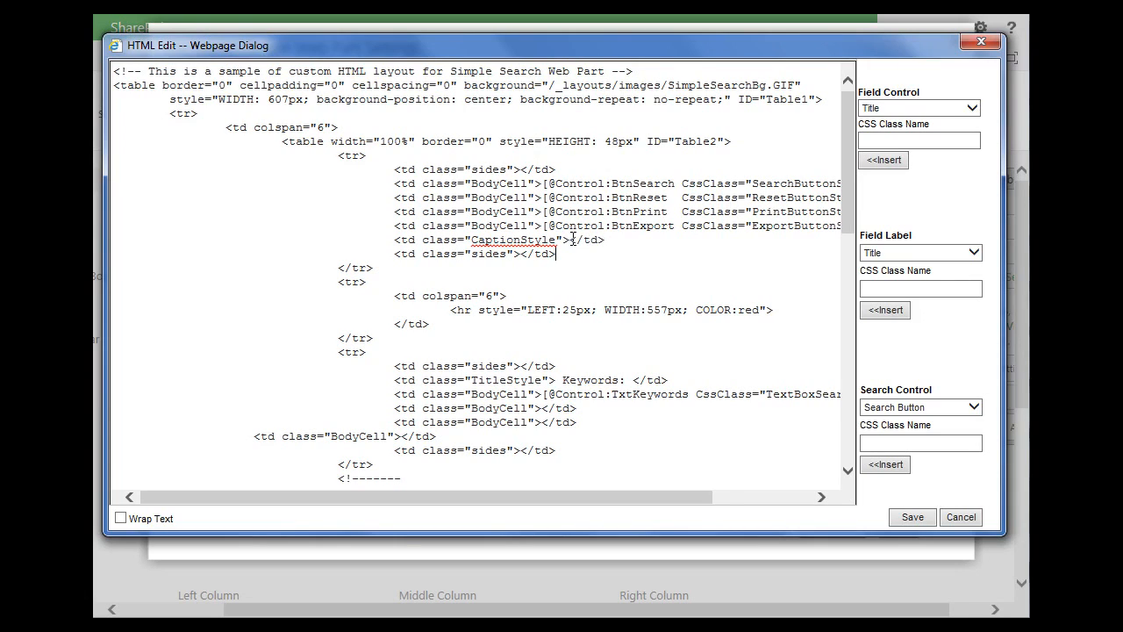
- Close the table after the button row with </table>, and start another below it by copying the Table2 opening tag and changing its ID to Table3
key(Return)
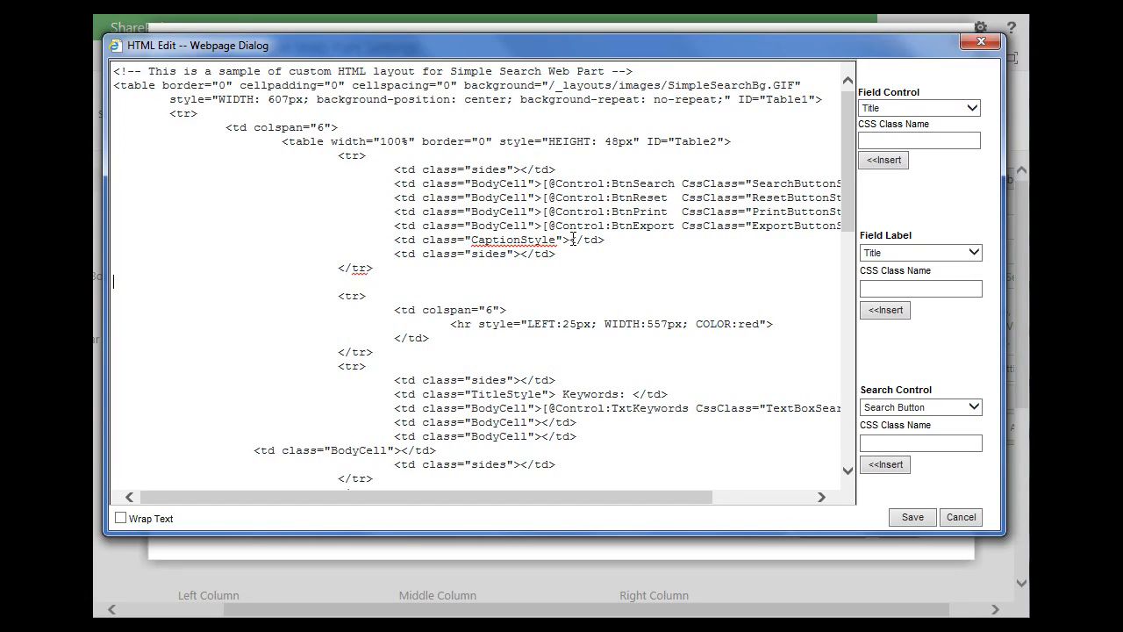
text(</table)
key(shift+Down)
key(ctrl+c)
key(Down)
key(Down)
key(ctrl+v)
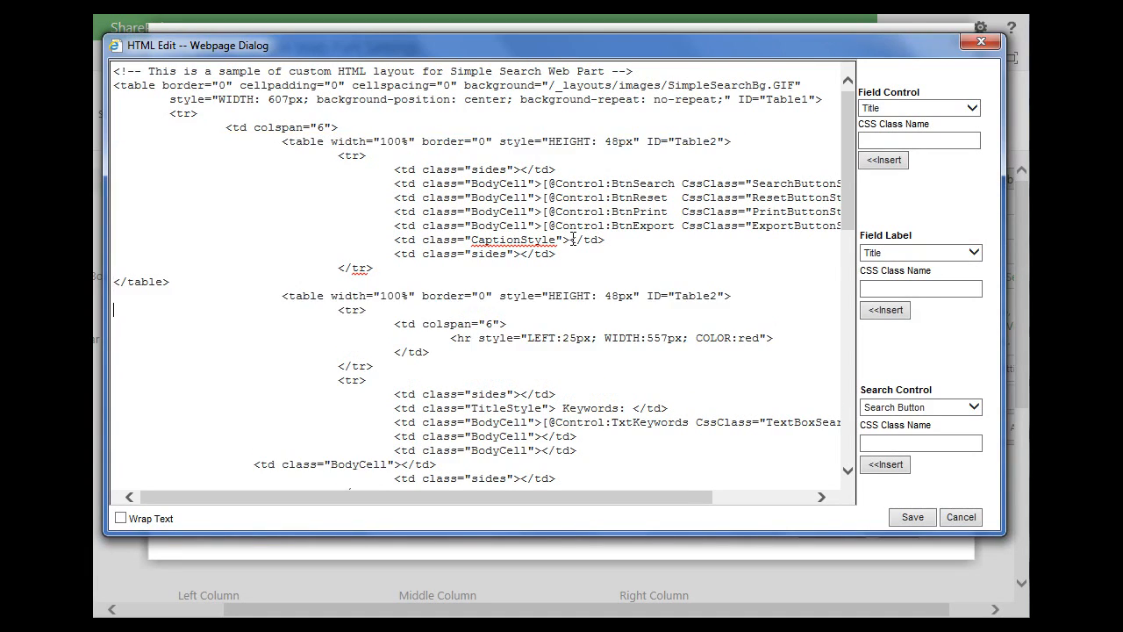
key(BackSpace)
text(3)
- Remove the width="100%" attribute from the opening tag of Table2
drag(332, 142, 416, 144)
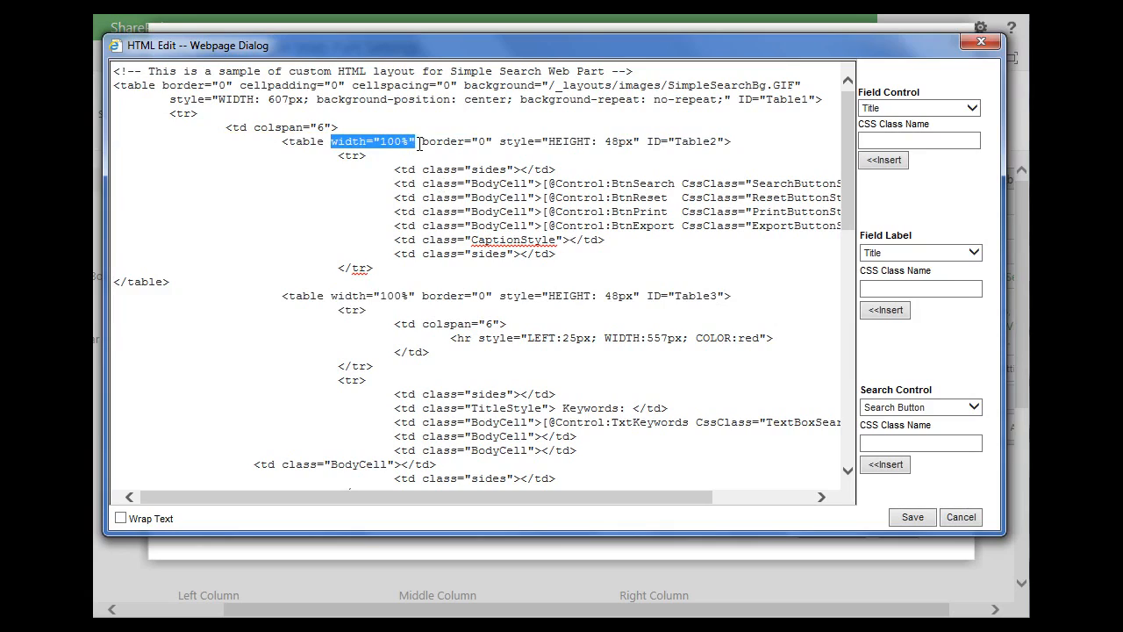
key(Delete)
key(Delete)
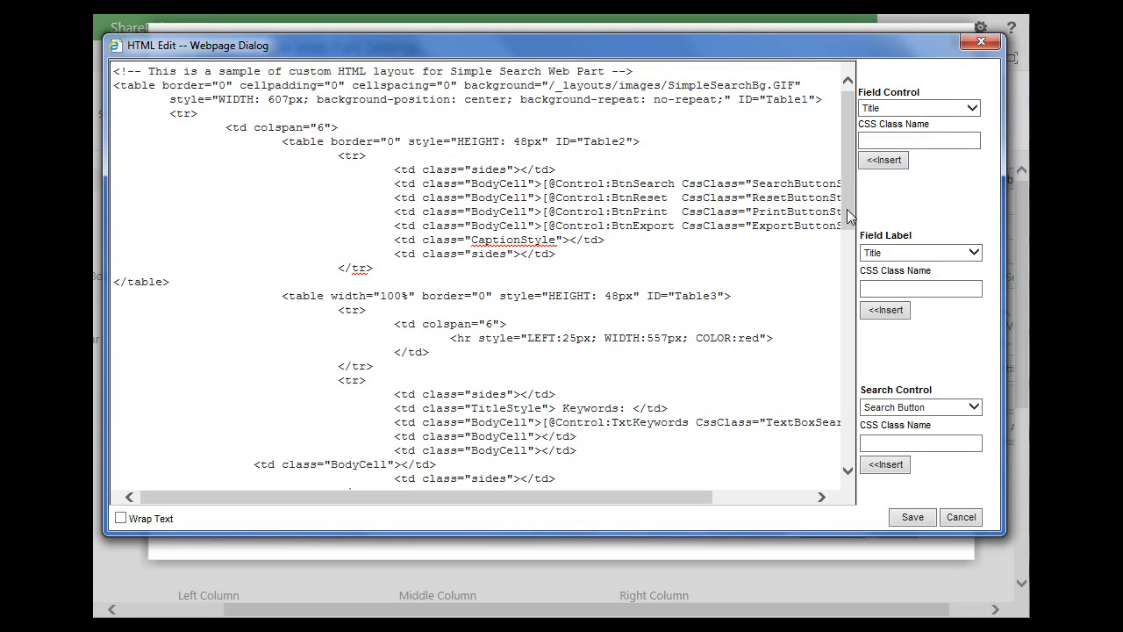
- Delete the row with the red horizontal rule from Table3 and indent the outlying BodyCell line to match its neighbours
scroll(844, 258, down, 3)
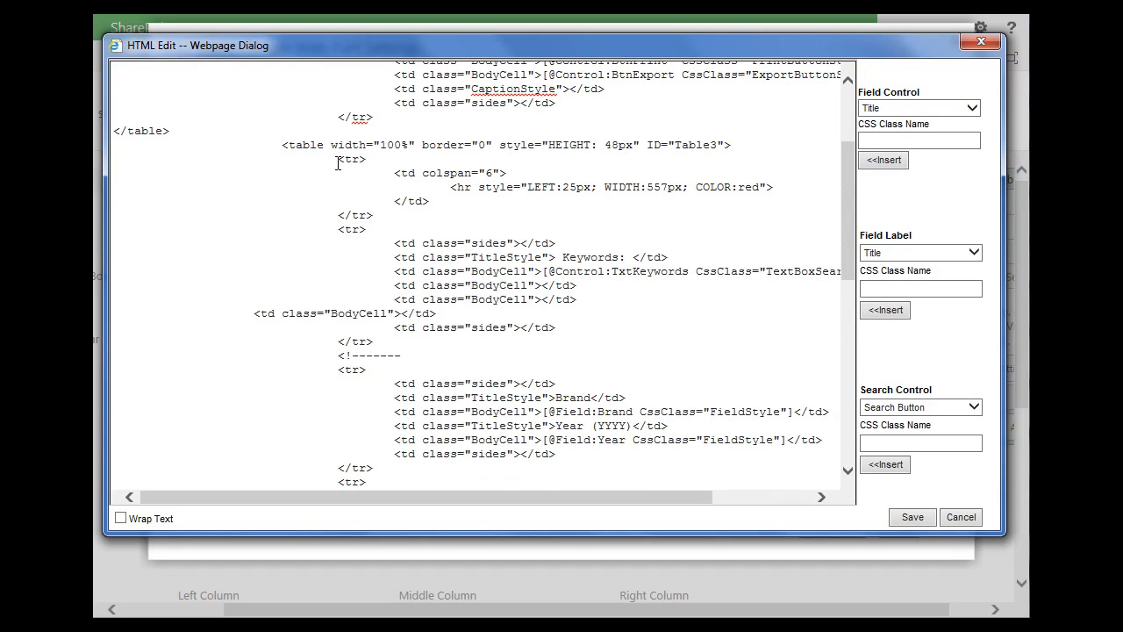
key(shift+Down)
key(shift+Down)
key(shift+Down)
key(shift+Down)
key(shift+Down)
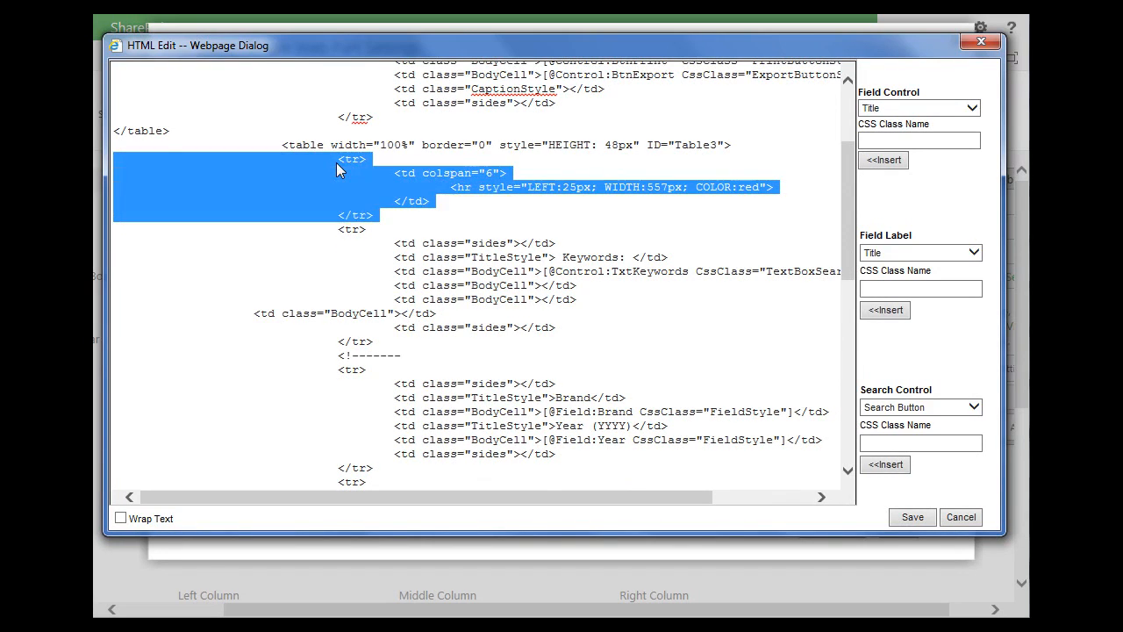
key(Delete)
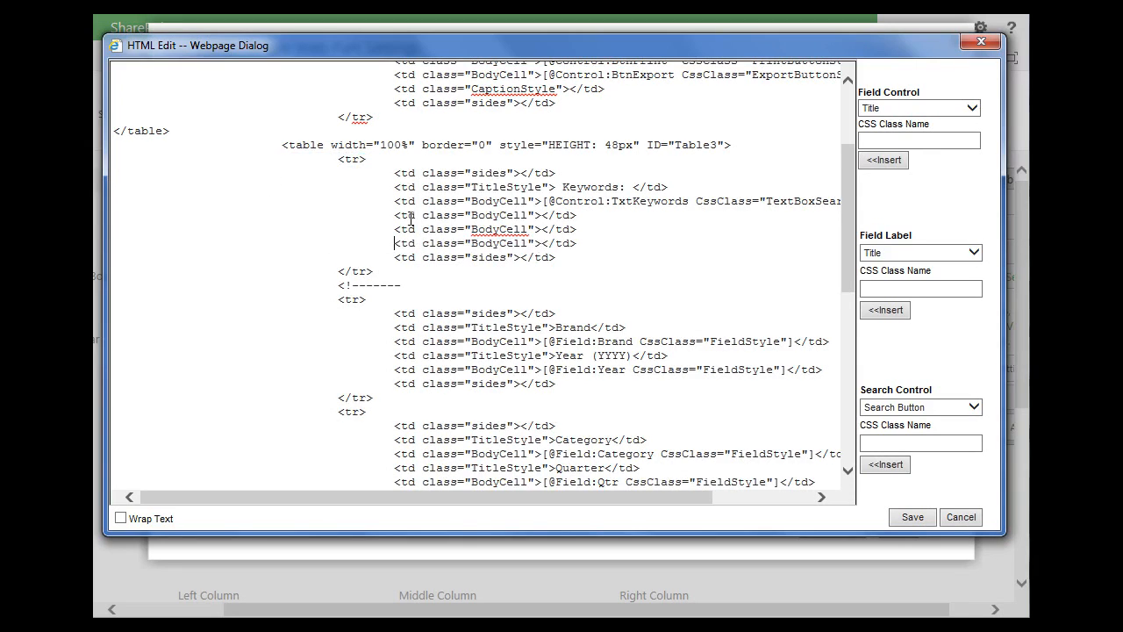
- Replace the "Keywords:" label in the first TitleStyle cell of Table3 with "Title:"
click(556, 187)
key(Delete)
key(Delete)
key(Delete)
key(Delete)
key(Delete)
key(Delete)
key(Delete)
key(Delete)
key(Delete)
key(Delete)
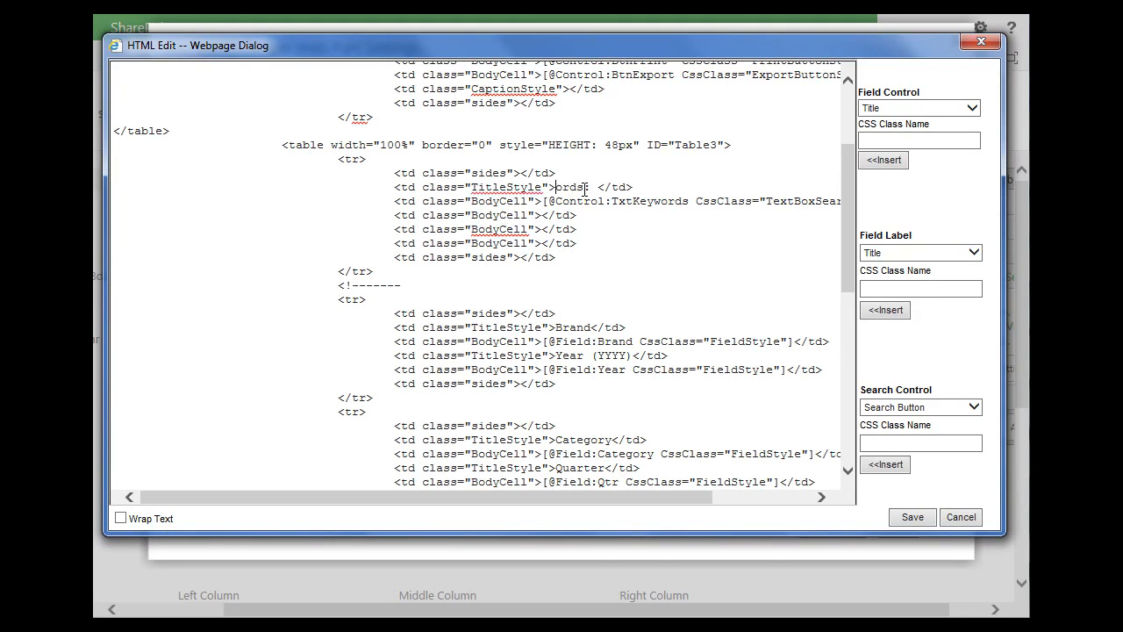
key(Delete)
text(Title:)
key(Delete)
key(Delete)
key(Delete)
key(Delete)
key(Delete)
key(Delete)
key(Delete)
key(Delete)
key(Delete)
key(Delete)
key(Delete)
key(Delete)
key(Delete)
key(Delete)
key(Delete)
key(Delete)
key(Delete)
key(Delete)
key(Delete)
key(Delete)
key(Delete)
key(Delete)
key(Delete)
key(Delete)
key(Delete)
key(Delete)
key(Delete)
key(Delete)
key(Delete)
key(Delete)
key(Delete)
key(Delete)
key(Delete)
key(Delete)
key(Delete)
key(Delete)
key(Delete)
key(Delete)
key(Delete)
key(Delete)
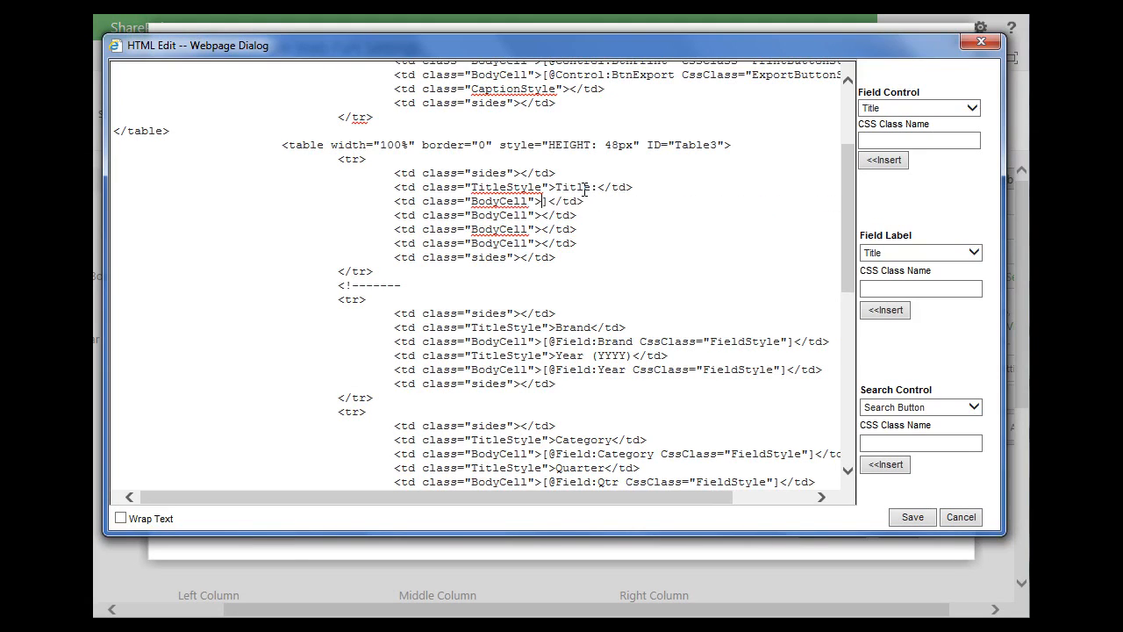
click(875, 161)
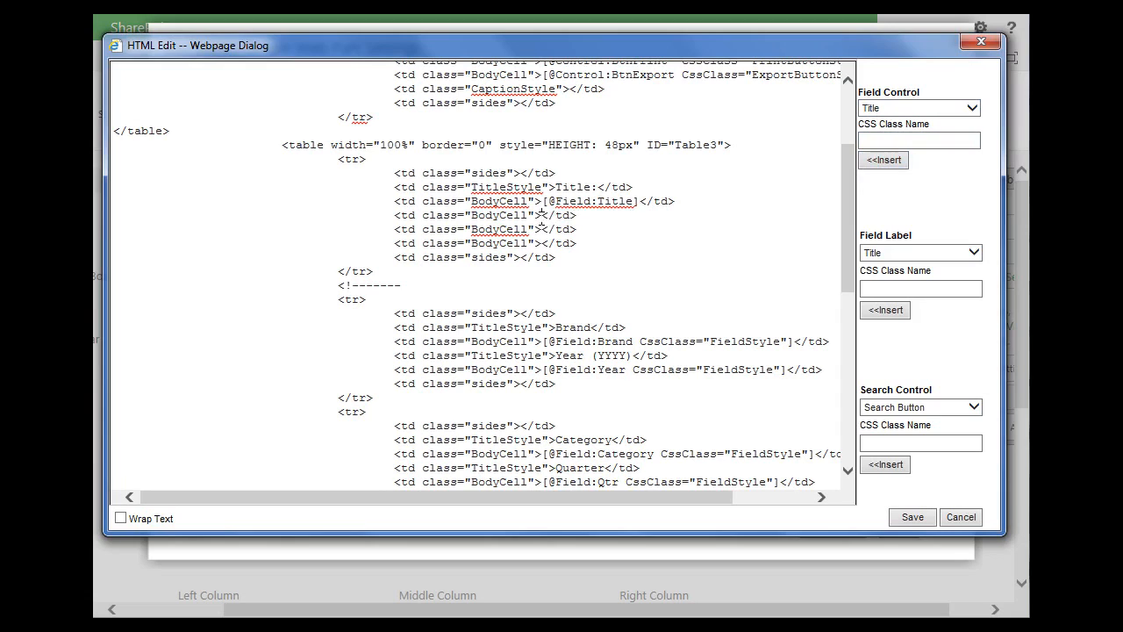
click(541, 215)
text(Team:)
key(BackSpace)
key(BackSpace)
key(BackSpace)
key(BackSpace)
key(BackSpace)
text(City:)
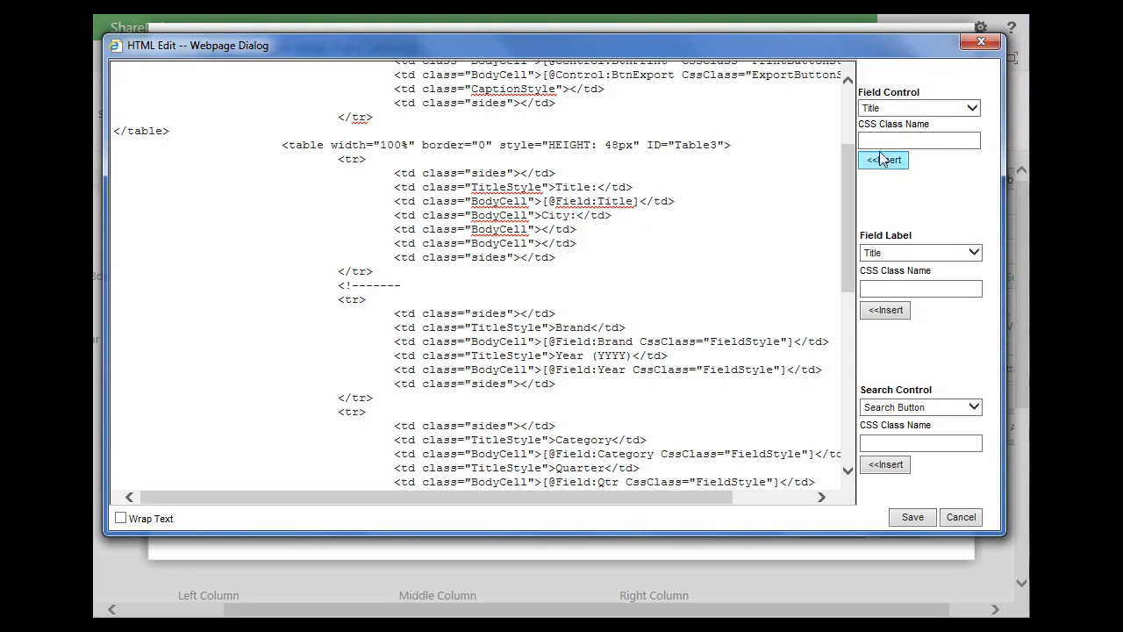
click(917, 113)
click(910, 145)
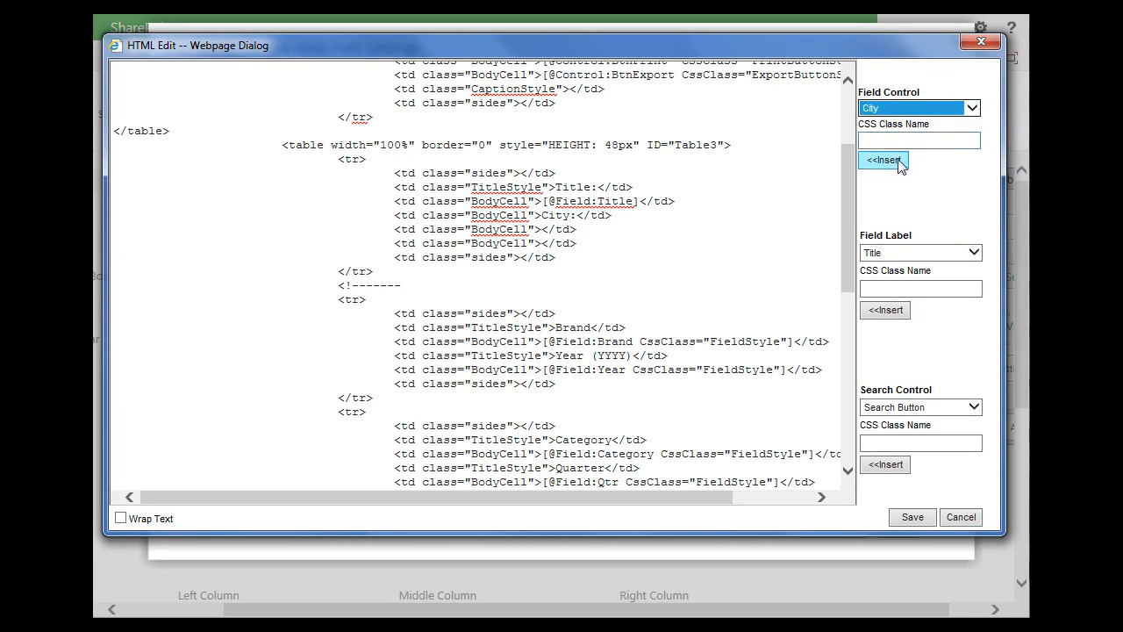
click(897, 161)
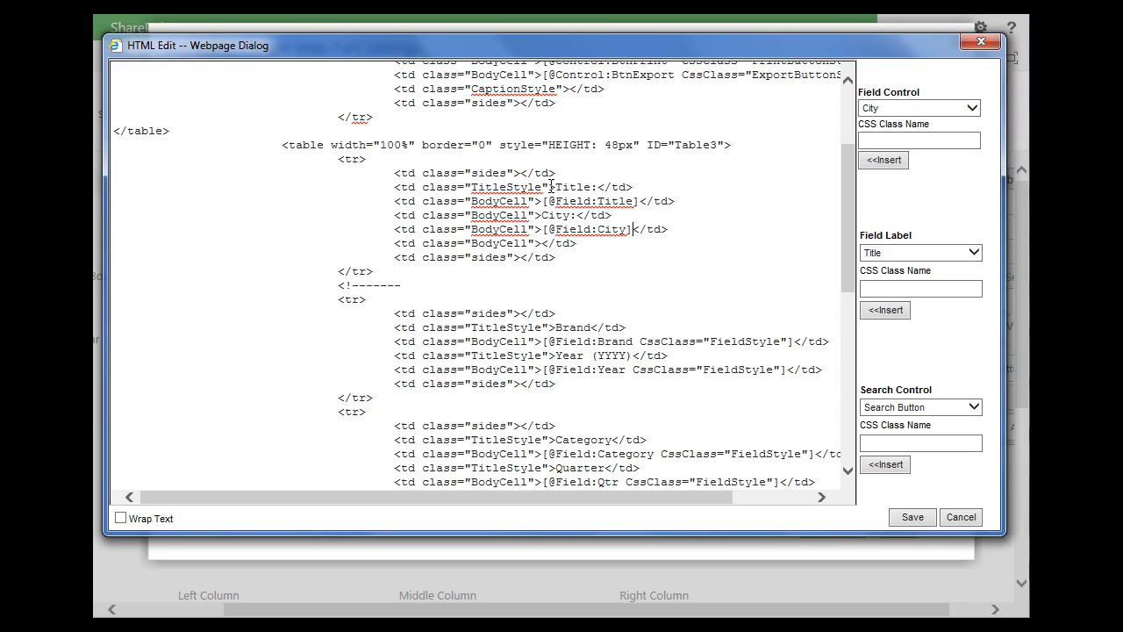
- Add the opening tags <p align=right><font color="008000"><b> directly before the "Title:" label in Table3
text(<p align=right)
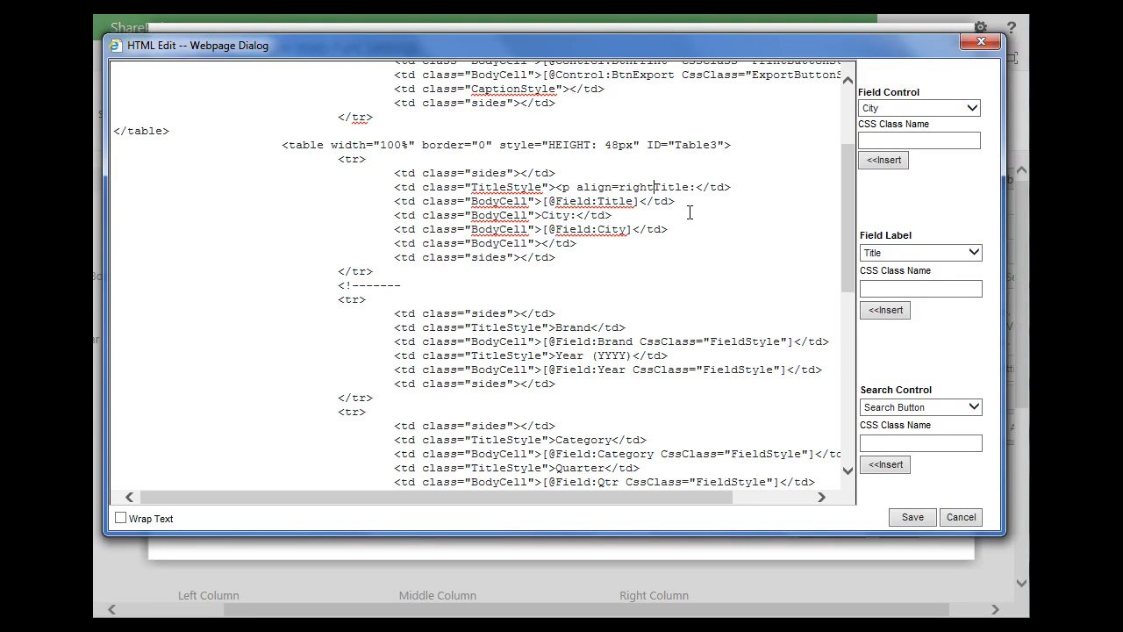
text(><font color=)
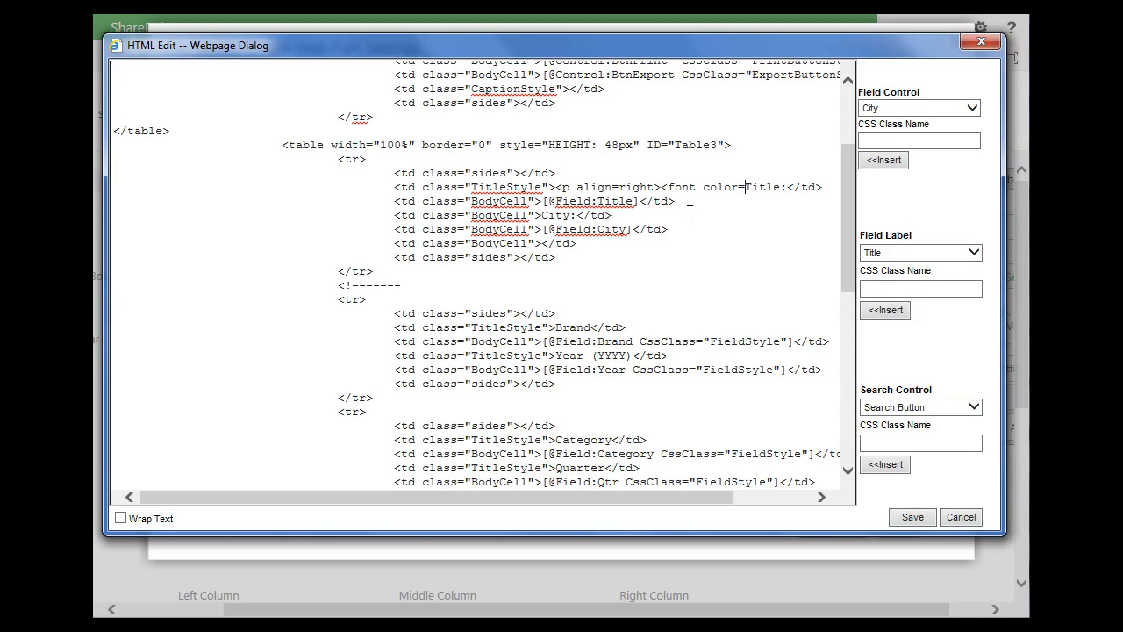
text("008000"><b>)
- Add the closing tags </b></font></p> directly after the "Title:" label, before the end of its cell
key(Right)
key(Right)
key(Right)
key(Right)
key(Right)
key(Right)
key(Right)
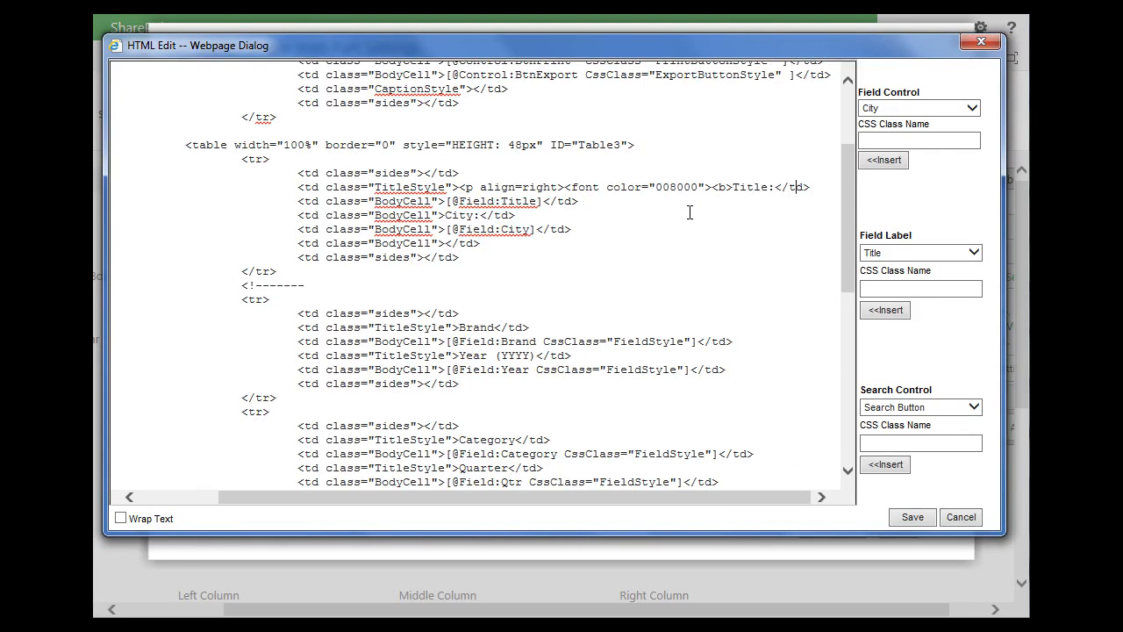
text(</p></font)
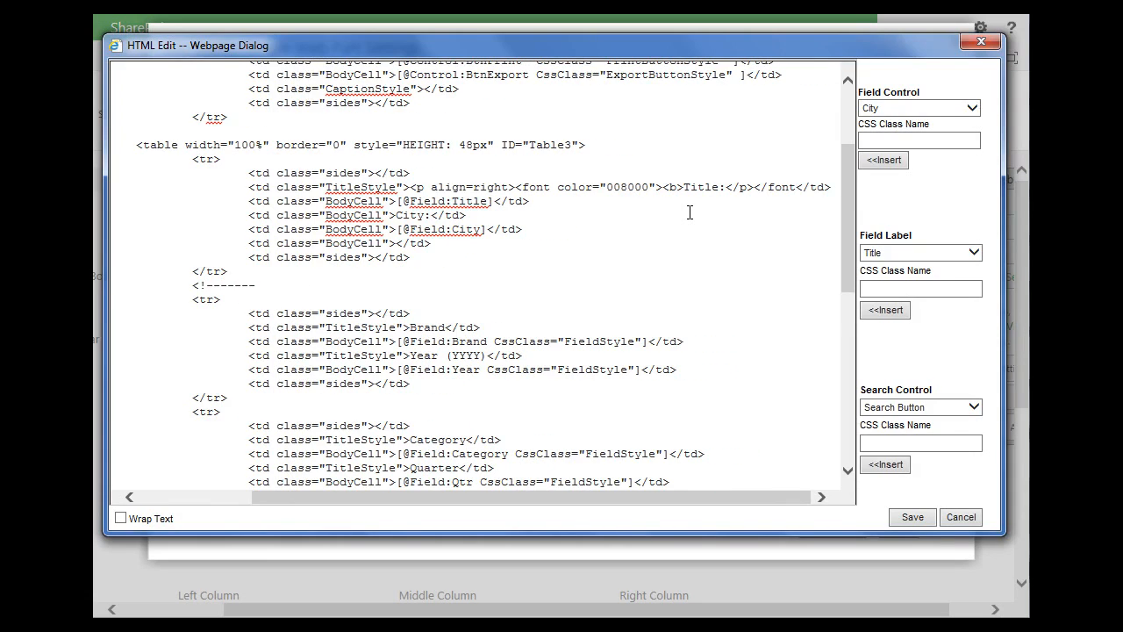
text(></p>)
key(BackSpace)
text(b)
- Copy the opening paragraph, font and bold tags from the "Title:" label and paste them before the "City:" label
key(shift+Left)
key(shift+Left)
key(shift+Left)
key(shift+Left)
key(shift+Left)
key(shift+Left)
key(shift+Left)
key(shift+Left)
key(shift+Left)
key(shift+Left)
key(shift+Left)
key(shift+Left)
key(shift+Left)
key(shift+Left)
key(shift+Left)
key(shift+Left)
key(shift+Left)
key(shift+Left)
key(shift+Left)
key(shift+Left)
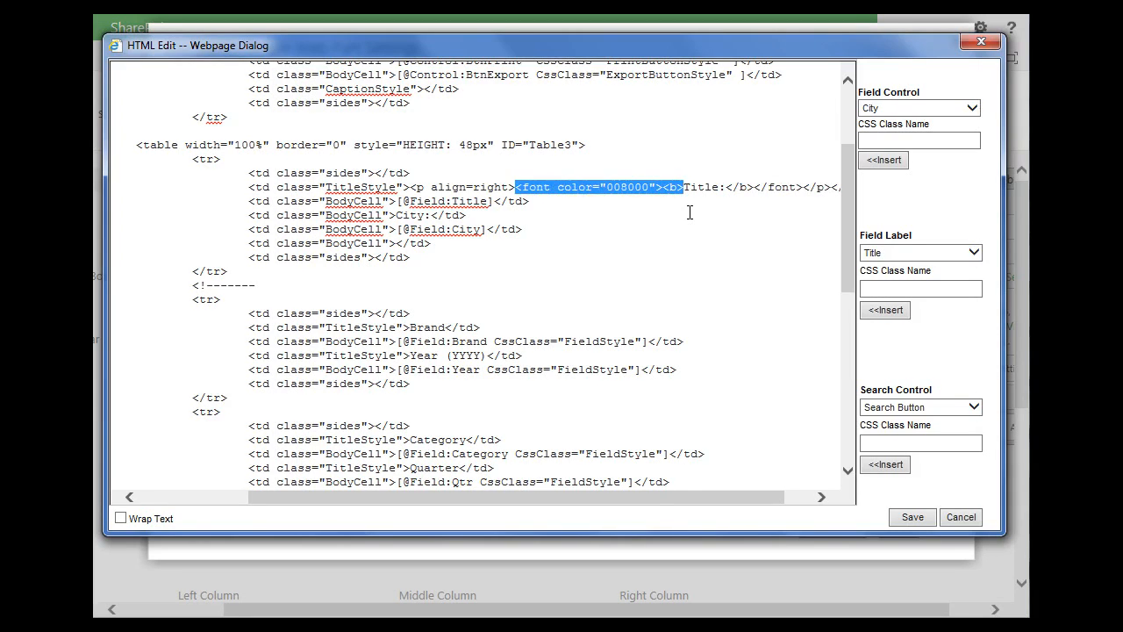
key(shift+Left)
key(shift+Left)
key(shift+Left)
key(shift+Left)
key(shift+Left)
key(shift+Left)
key(shift+Left)
key(shift+Left)
key(shift+Left)
key(shift+Left)
key(shift+Left)
key(shift+Left)
key(shift+Left)
key(shift+Left)
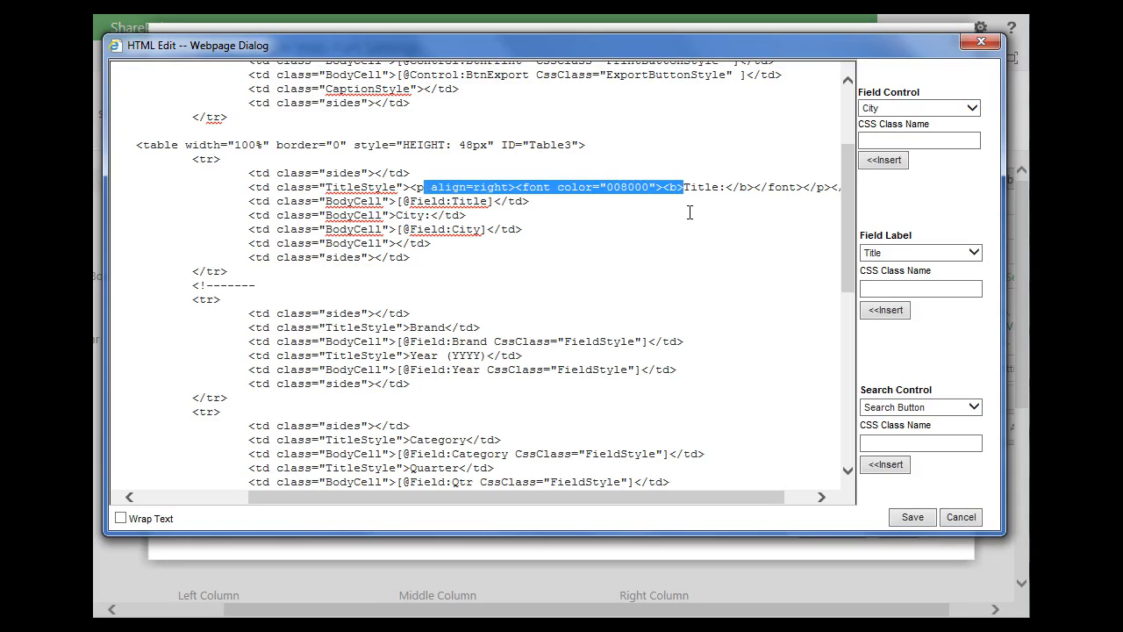
key(shift+Left)
key(ctrl+c)
key(Down)
key(Down)
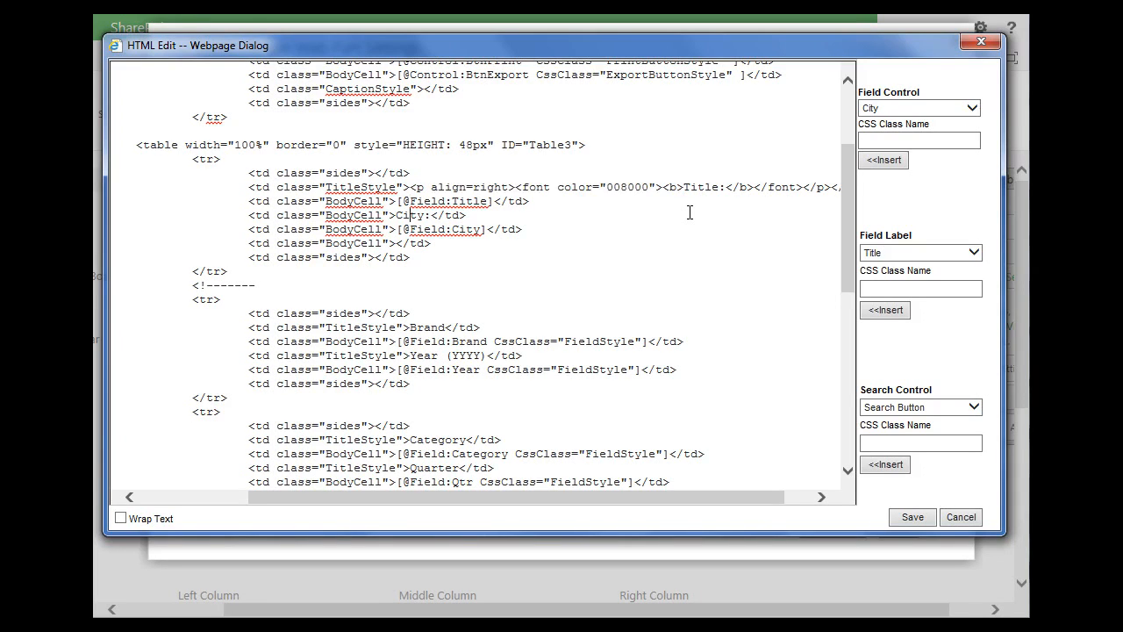
key(ctrl+v)
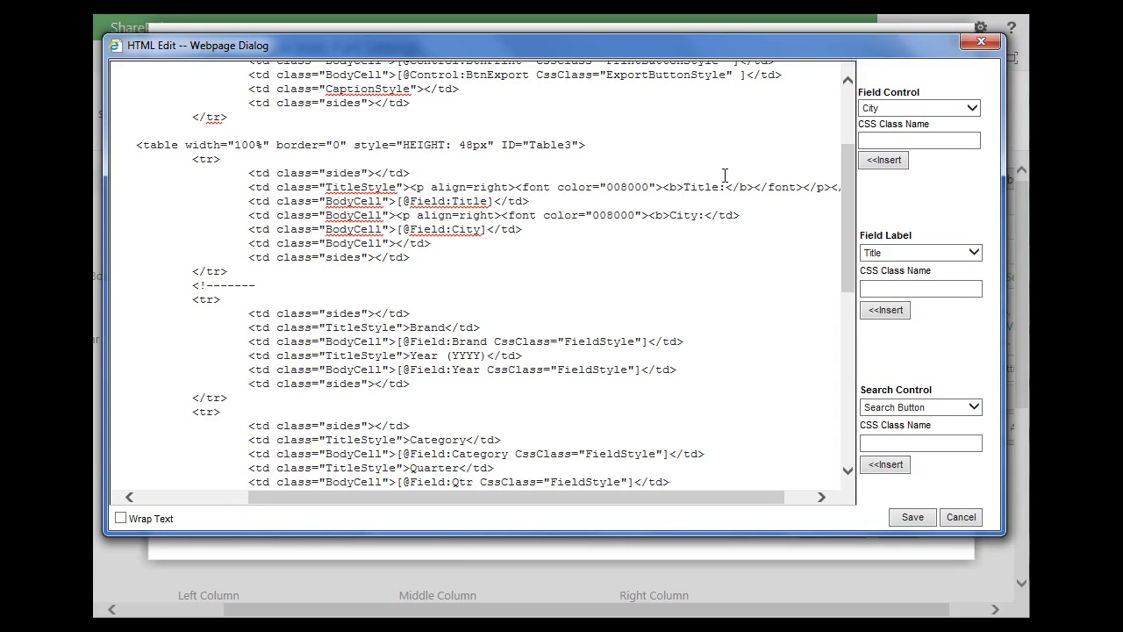
- Copy the closing </b></font></p> tags from the "Title:" label and paste them after the "City:" label
drag(724, 189, 830, 187)
key(ctrl+c)
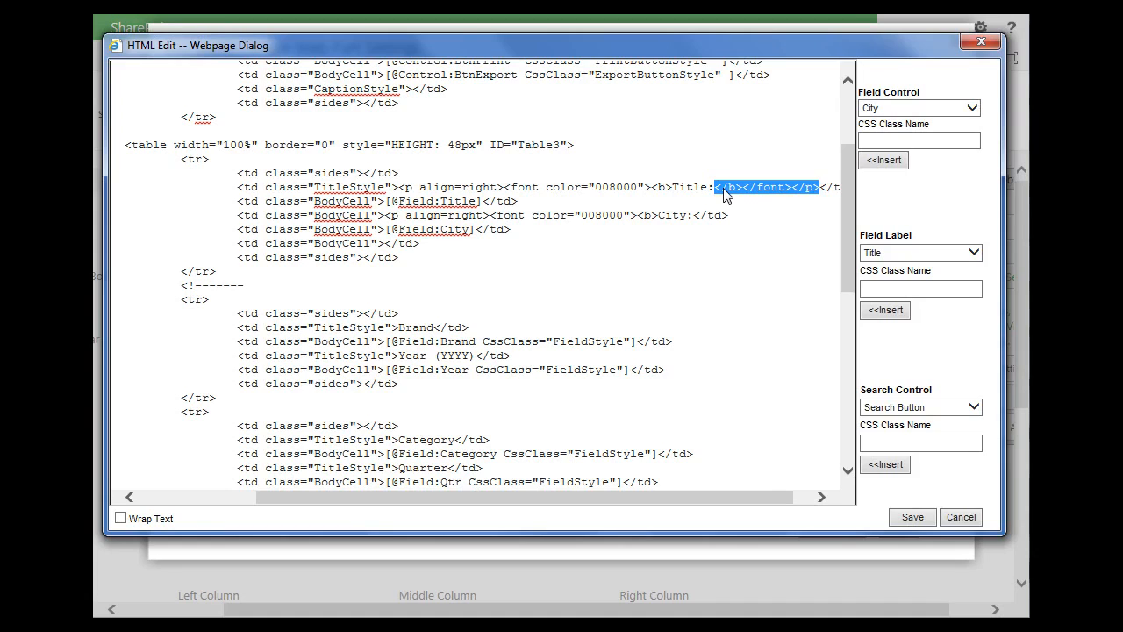
key(Down)
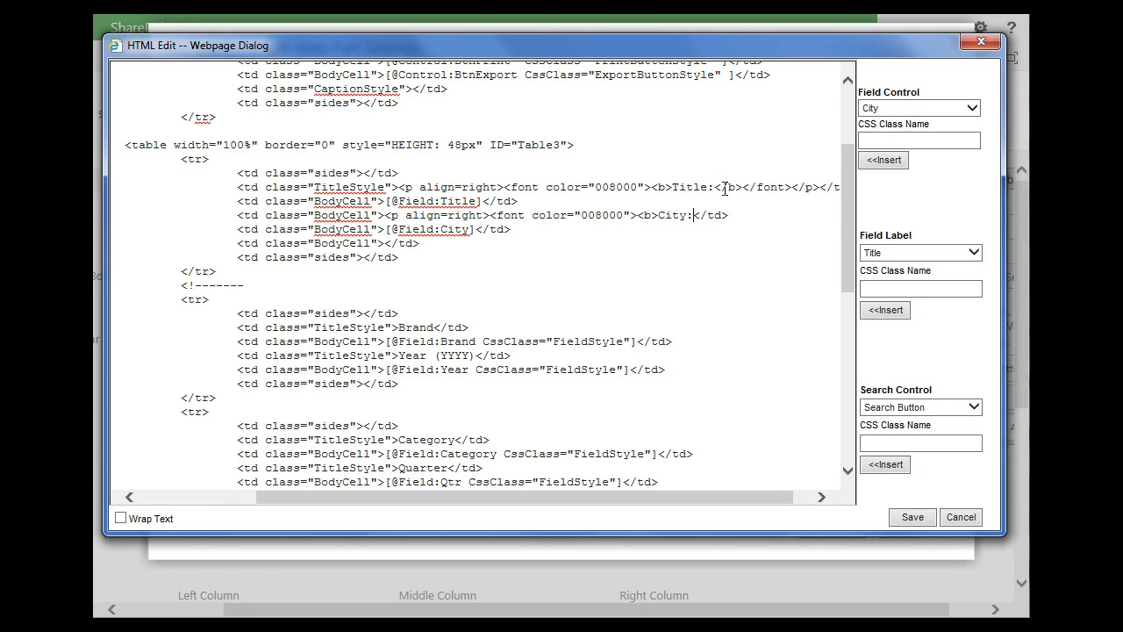
key(ctrl+v)
- Copy the whole Title/City row of Table3 and paste it twice below itself, above the comment marker
key(Home)
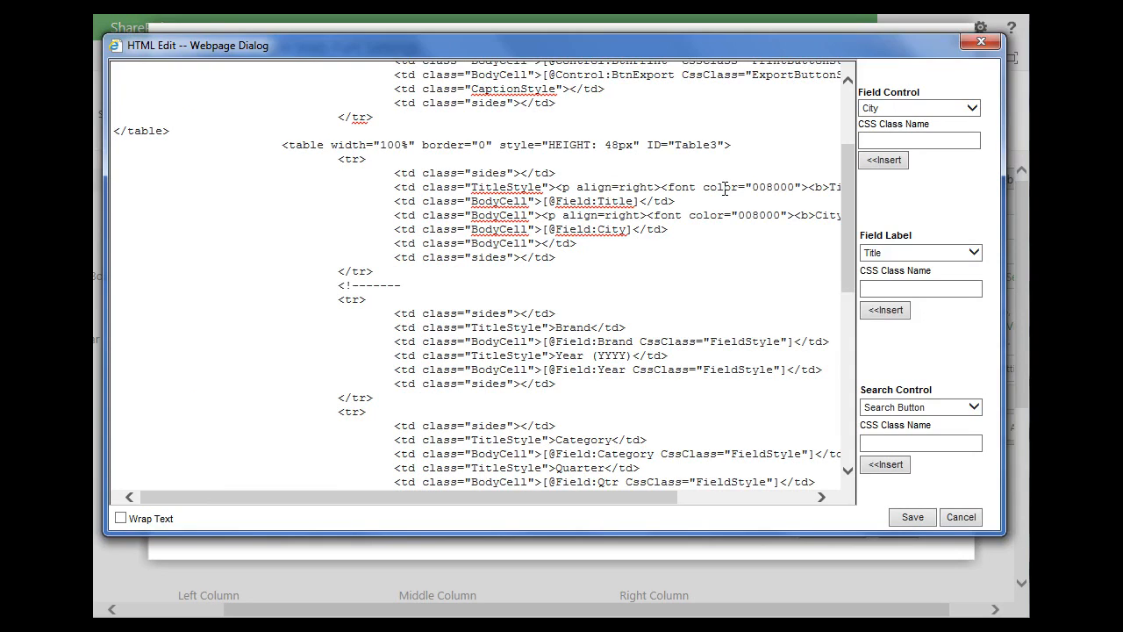
key(shift+Down)
key(shift+Down)
key(shift+Down)
key(shift+Down)
key(shift+Down)
key(shift+Down)
key(shift+Down)
key(shift+Down)
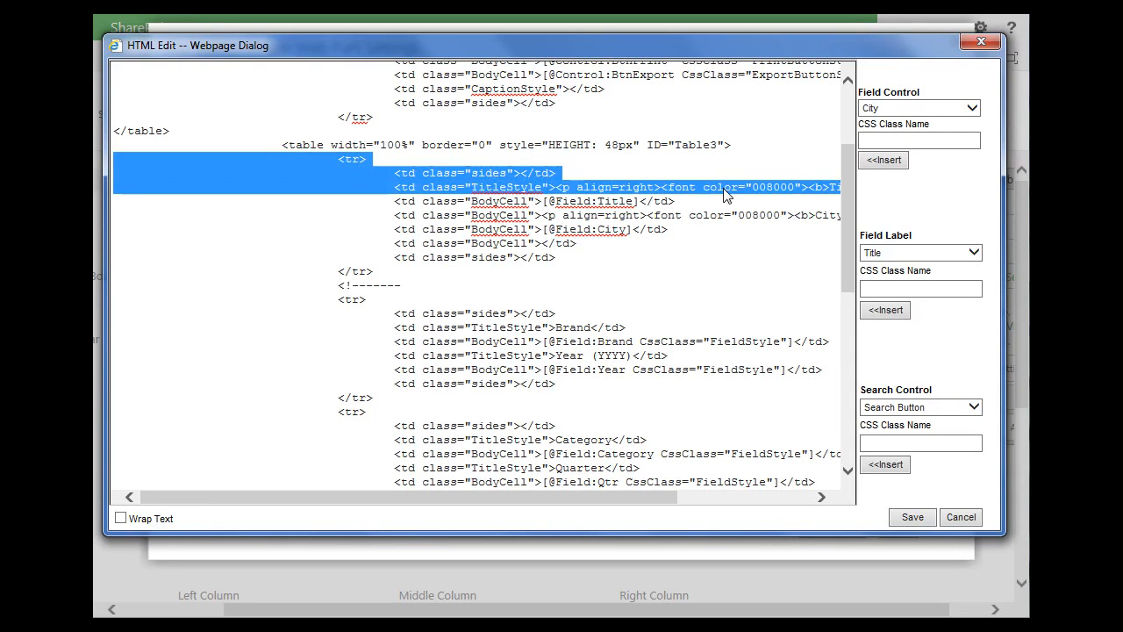
key(shift+Down)
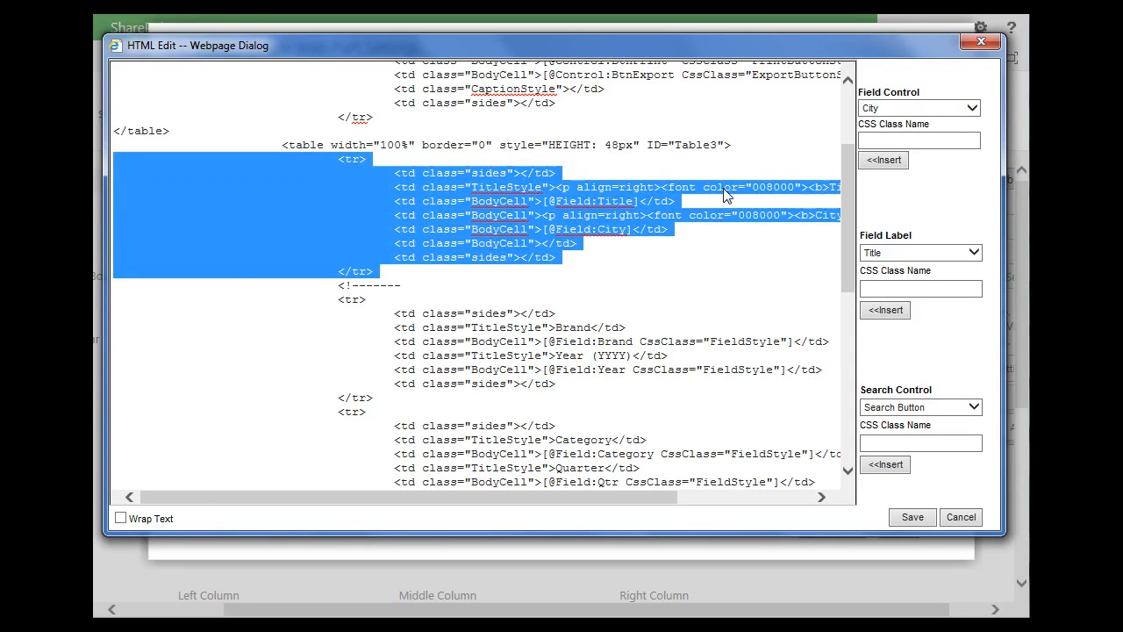
key(Down)
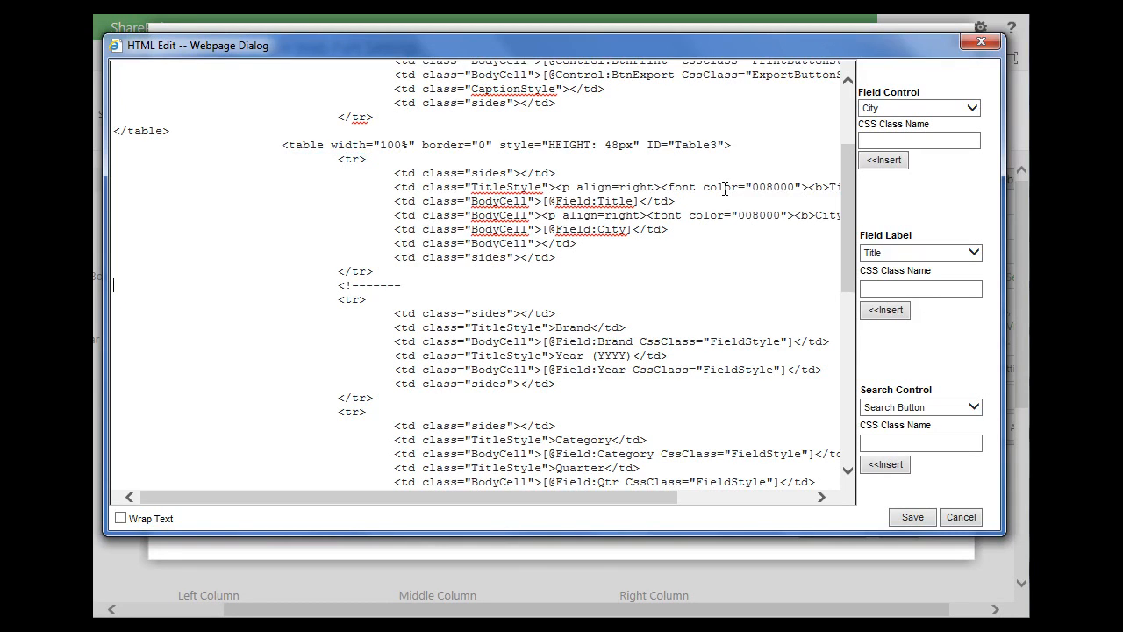
key(ctrl+v)
key(ctrl+v)
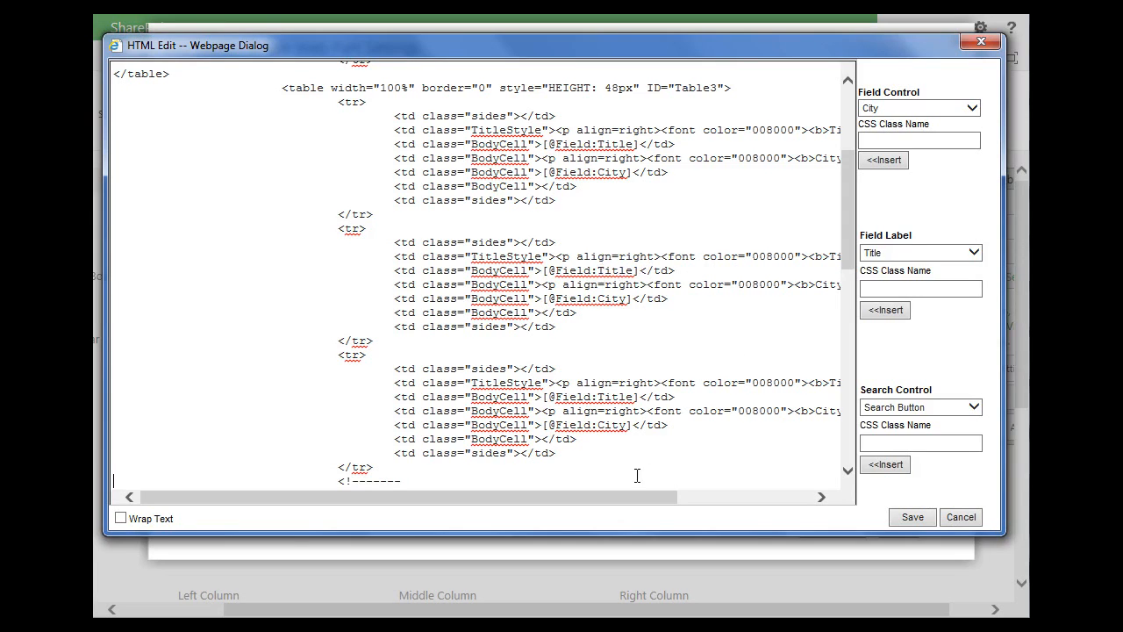
- In the second row of Table3, change the "Title" label to "Team" and the "City" label to "State"
drag(630, 497, 781, 514)
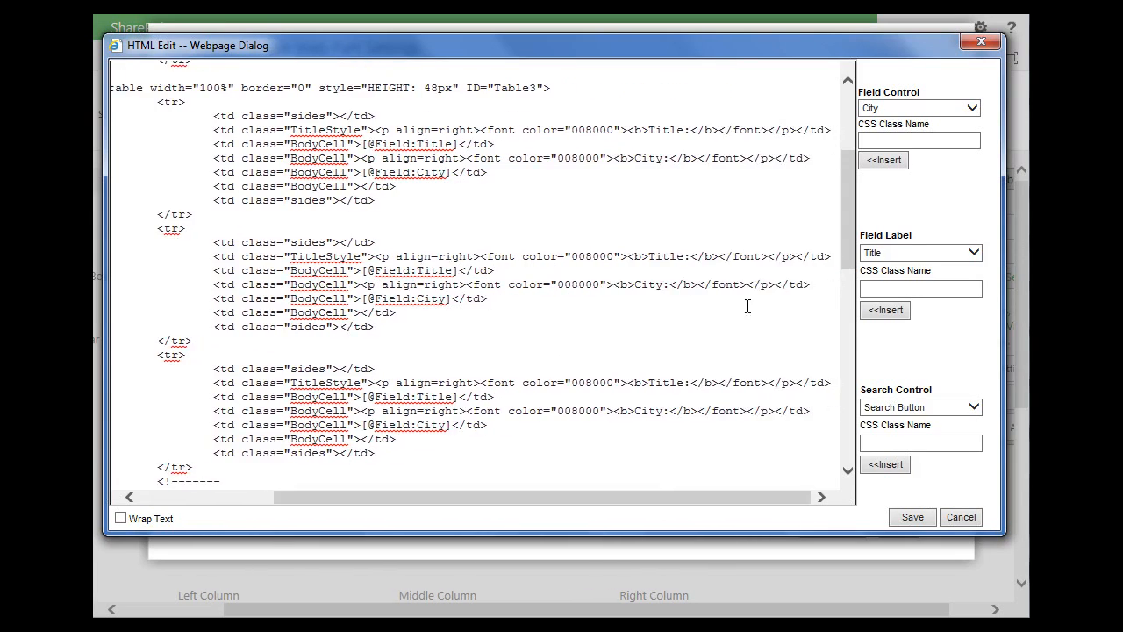
double_click(650, 256)
text(Team)
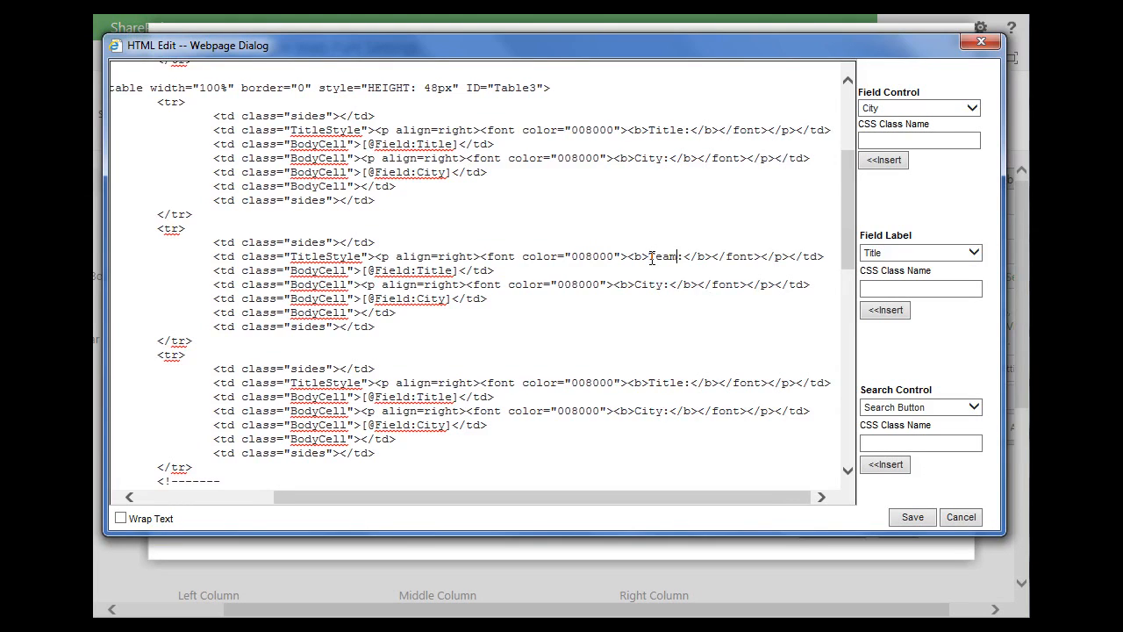
double_click(651, 285)
text(State)
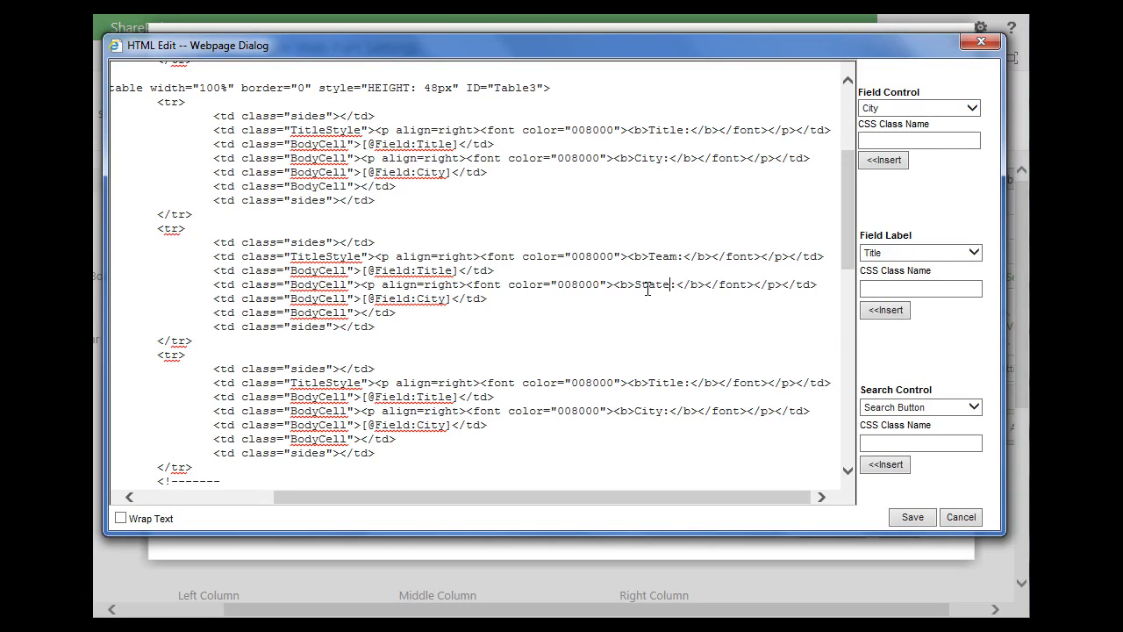
click(459, 270)
key(BackSpace)
key(BackSpace)
key(BackSpace)
key(BackSpace)
key(BackSpace)
key(BackSpace)
key(BackSpace)
key(BackSpace)
key(BackSpace)
key(BackSpace)
key(BackSpace)
key(BackSpace)
key(BackSpace)
key(BackSpace)
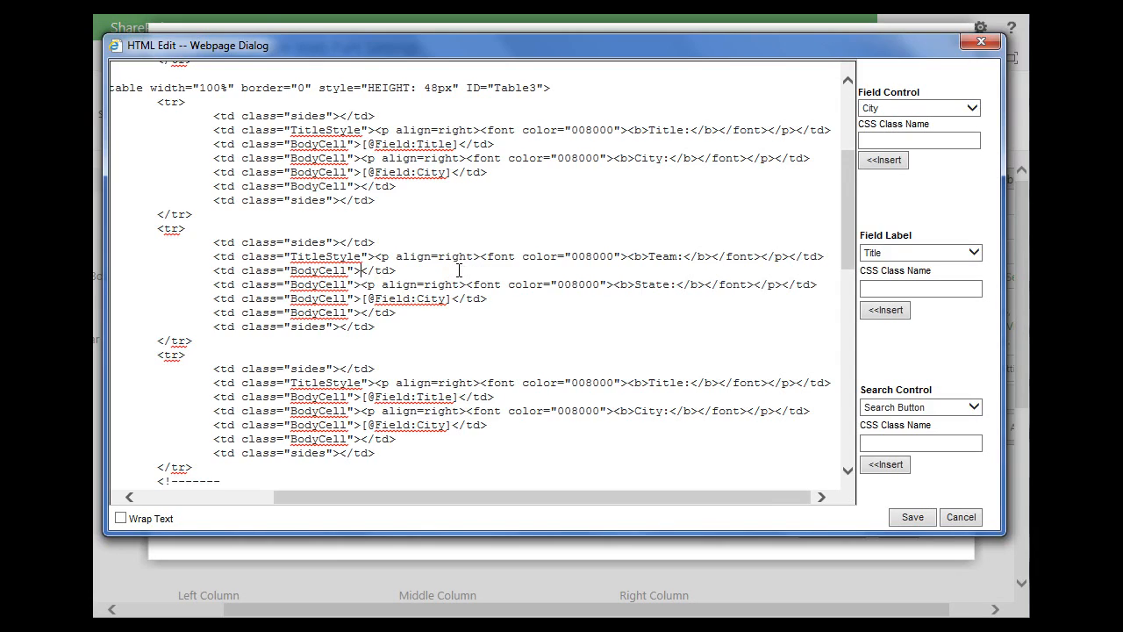
click(881, 109)
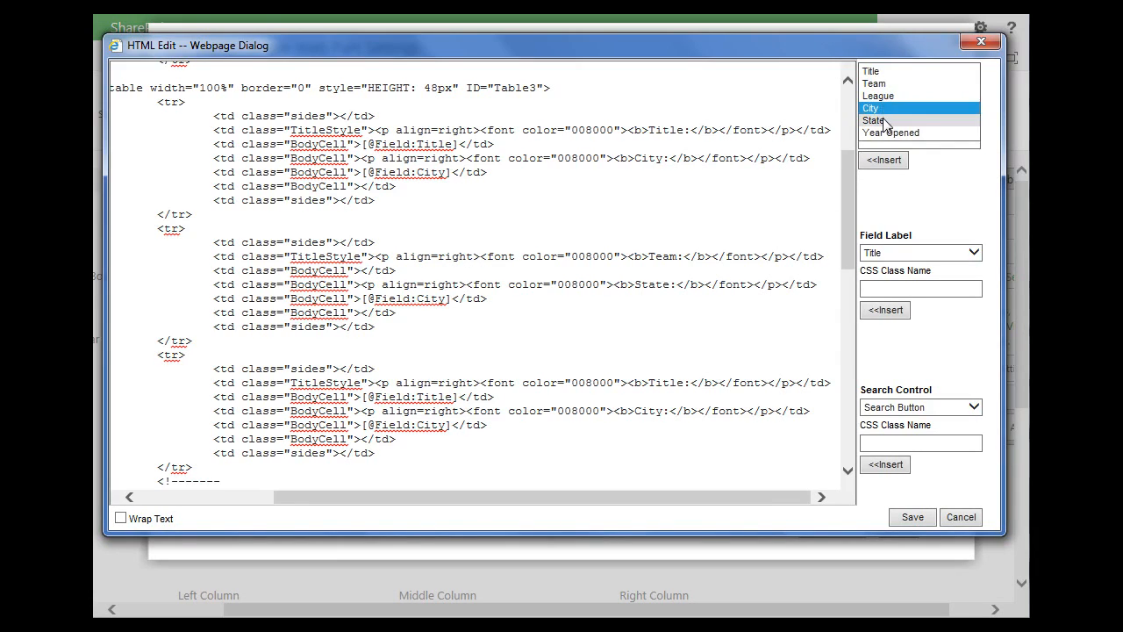
click(874, 83)
click(883, 160)
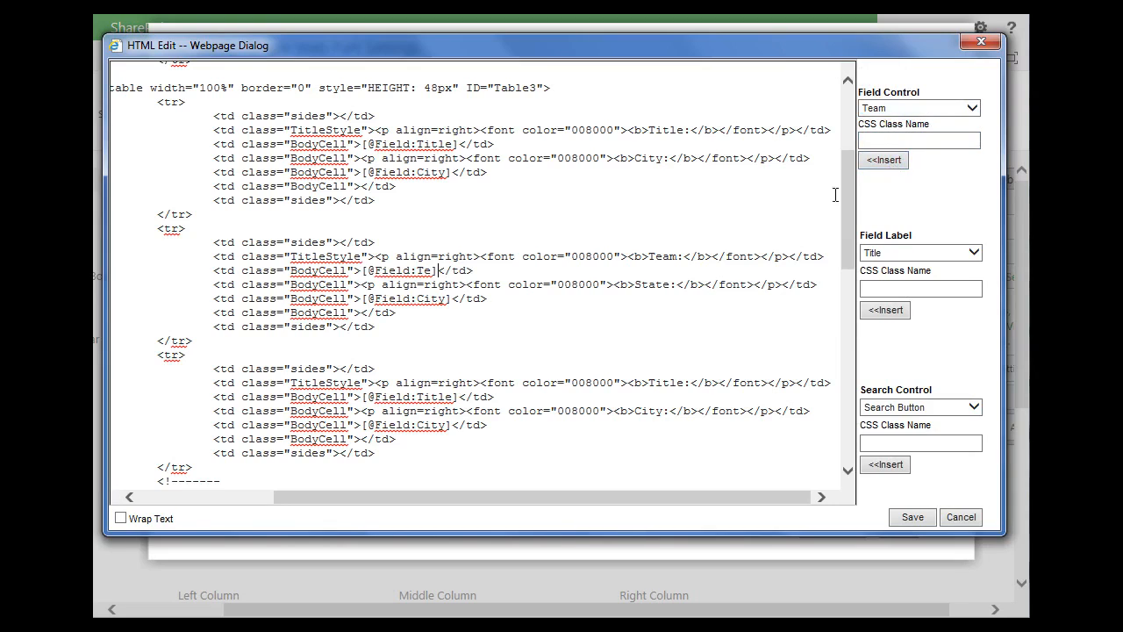
text(am)
click(449, 298)
key(BackSpace)
key(BackSpace)
key(BackSpace)
key(BackSpace)
key(BackSpace)
key(BackSpace)
key(BackSpace)
key(BackSpace)
key(BackSpace)
key(BackSpace)
key(BackSpace)
key(BackSpace)
key(BackSpace)
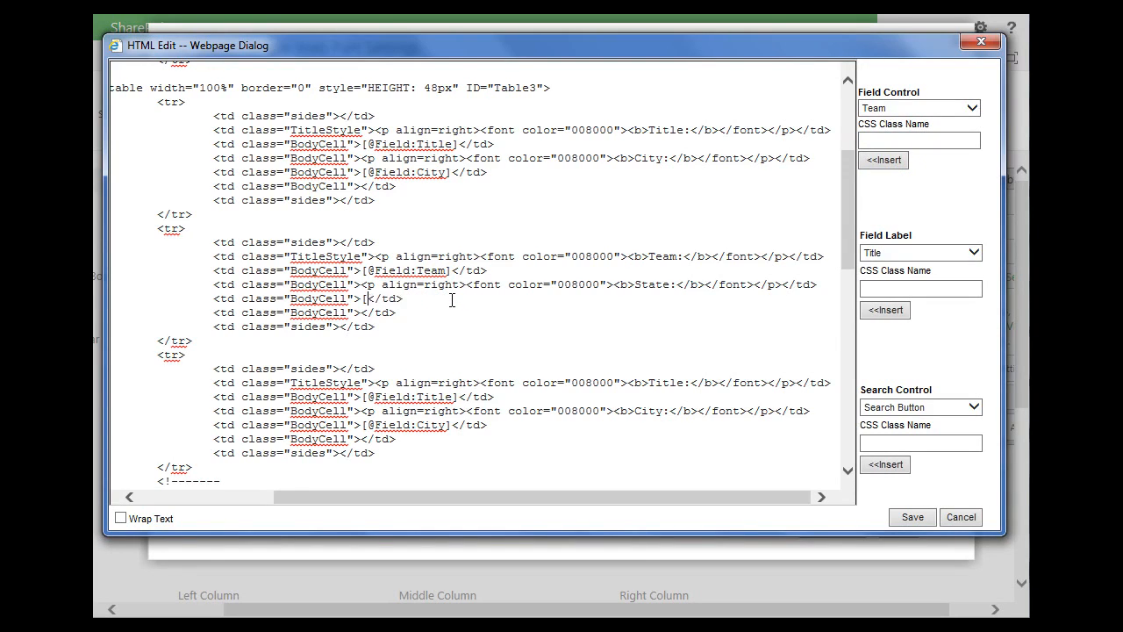
click(933, 113)
click(913, 144)
click(883, 160)
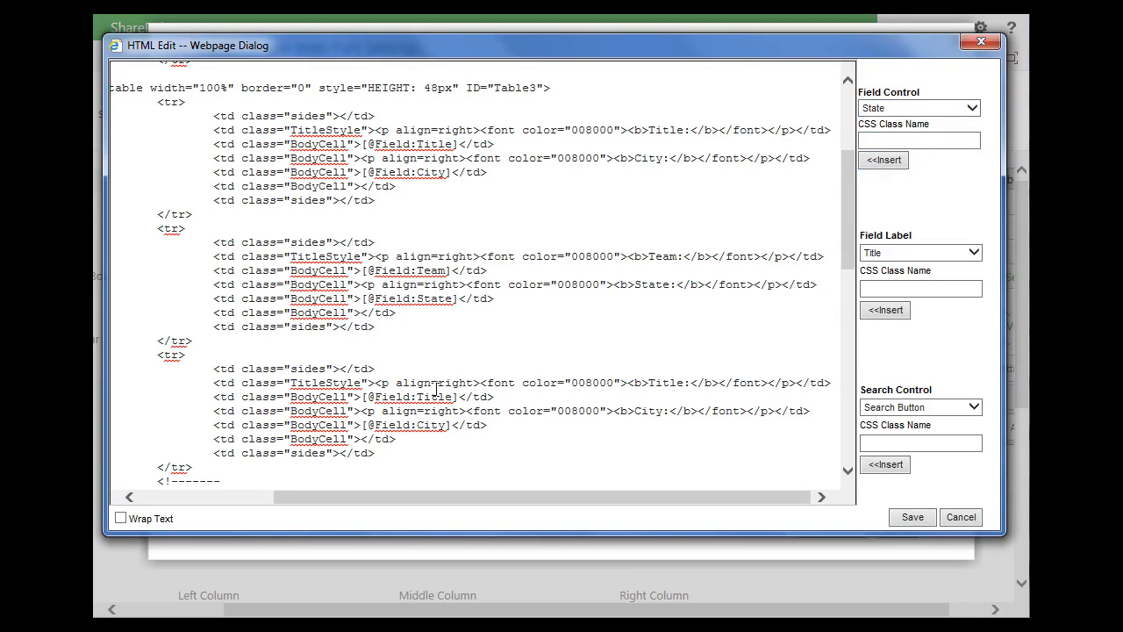
double_click(666, 386)
text(League)
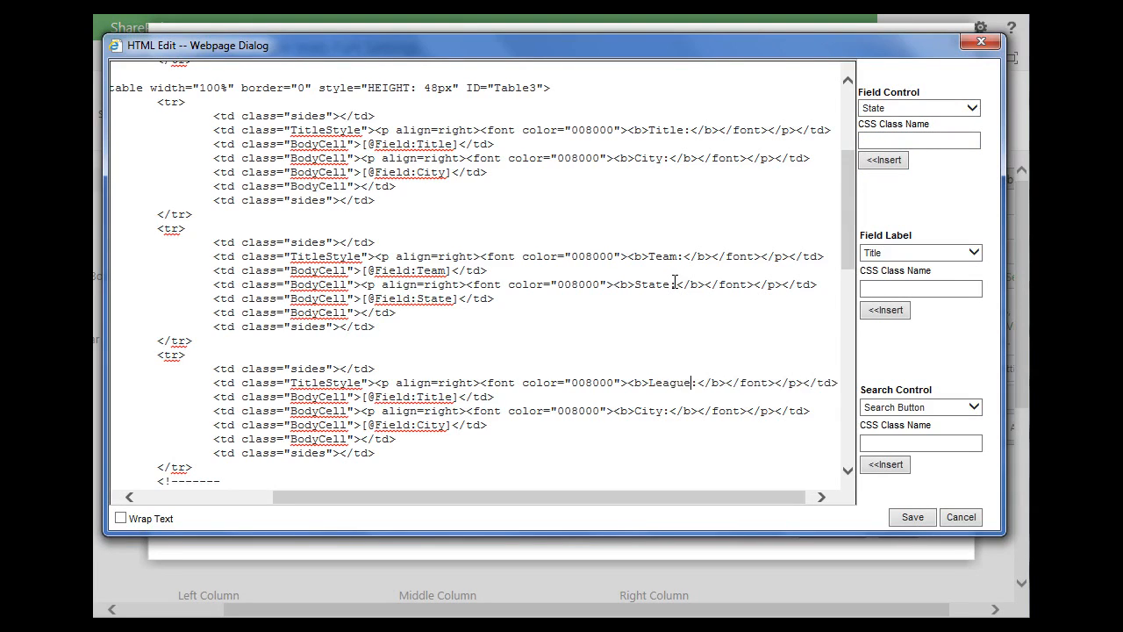
click(459, 396)
key(BackSpace)
key(BackSpace)
key(BackSpace)
key(BackSpace)
key(BackSpace)
key(BackSpace)
key(BackSpace)
key(BackSpace)
key(BackSpace)
key(BackSpace)
key(BackSpace)
key(BackSpace)
key(BackSpace)
key(BackSpace)
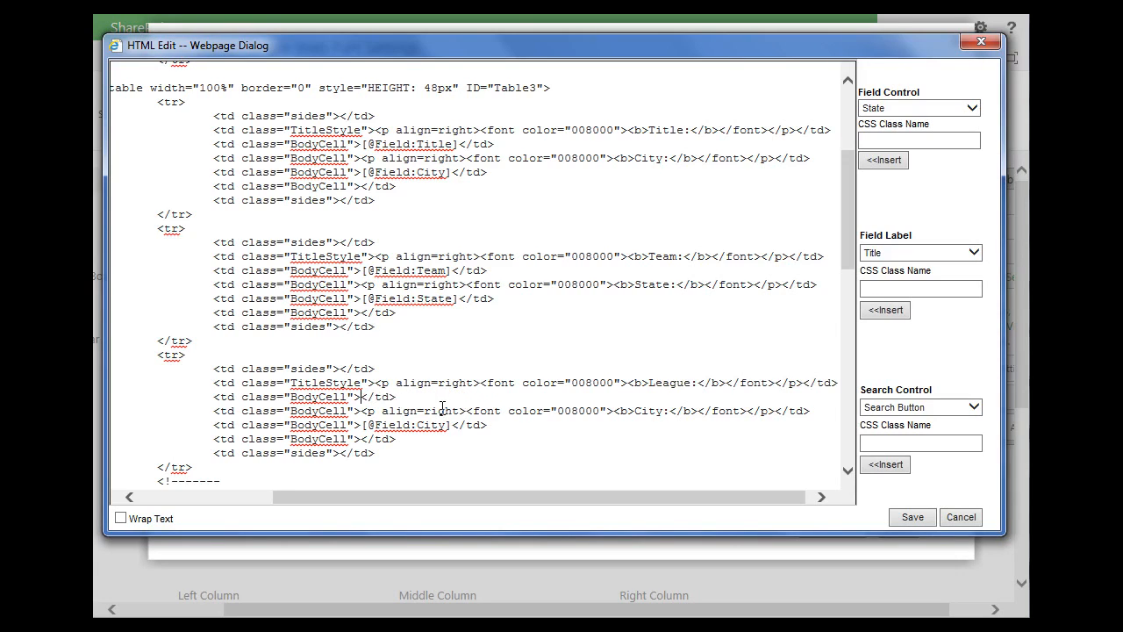
click(912, 113)
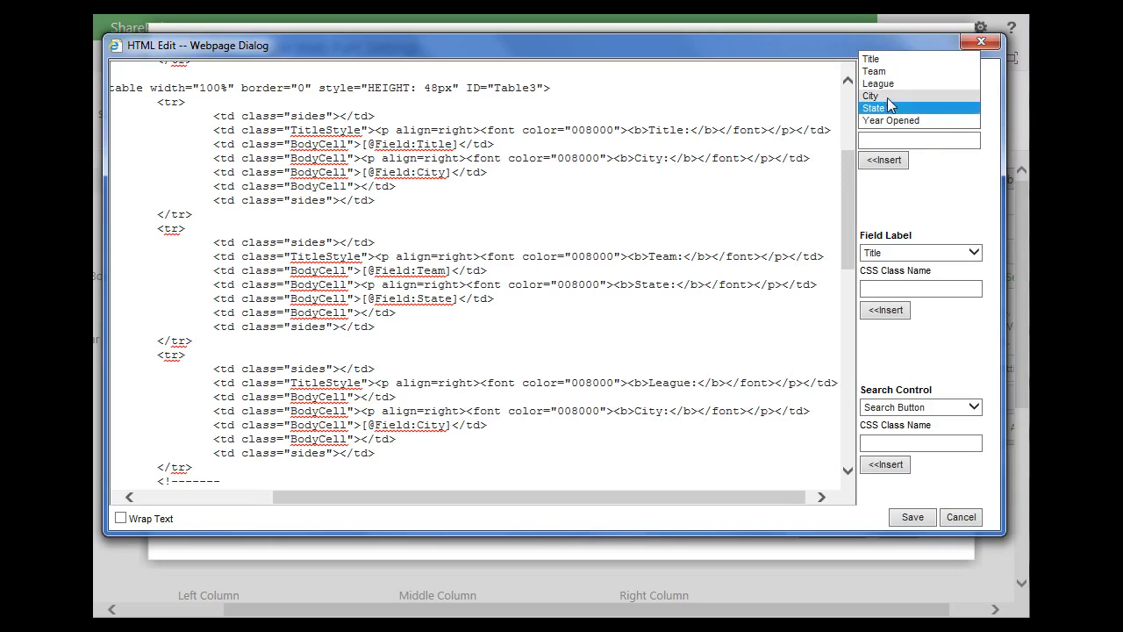
click(903, 78)
click(883, 161)
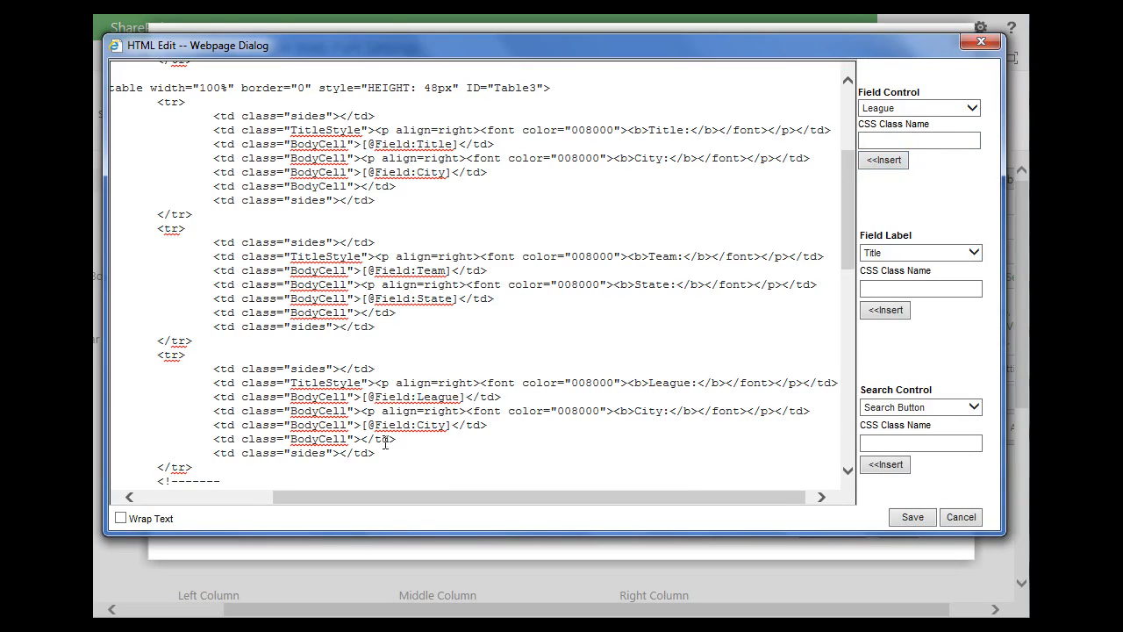
- Change the "City" label in the third row of Table3 to "Year Opened"
click(664, 411)
key(BackSpace)
key(BackSpace)
key(BackSpace)
key(BackSpace)
text(Year Opened)
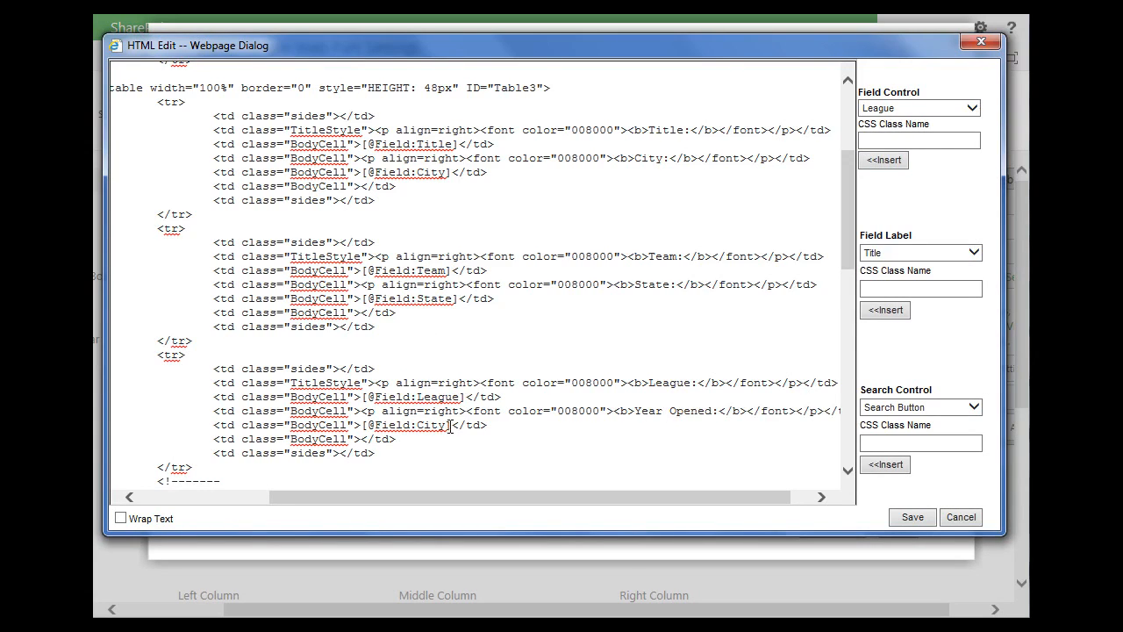
key(BackSpace)
key(BackSpace)
key(BackSpace)
key(BackSpace)
key(BackSpace)
key(BackSpace)
key(BackSpace)
key(BackSpace)
key(BackSpace)
key(BackSpace)
key(BackSpace)
key(BackSpace)
click(899, 108)
click(890, 144)
click(886, 161)
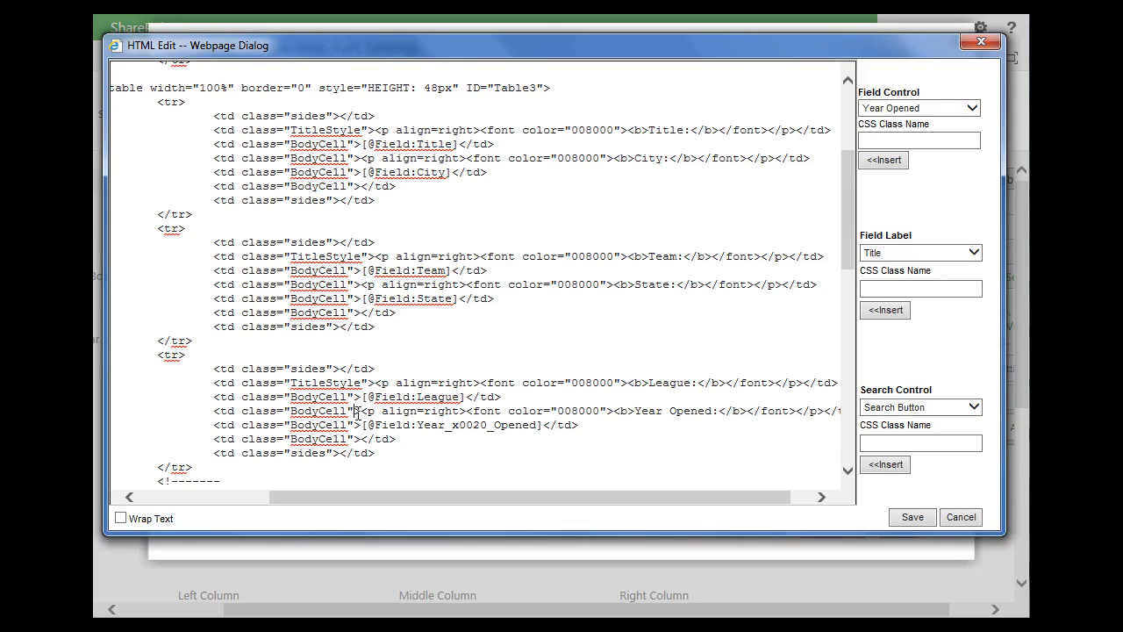
- Add the nowrap attribute to the cell of the "Year Opened:" label, then save and close the HTML layout
text(nowrap)
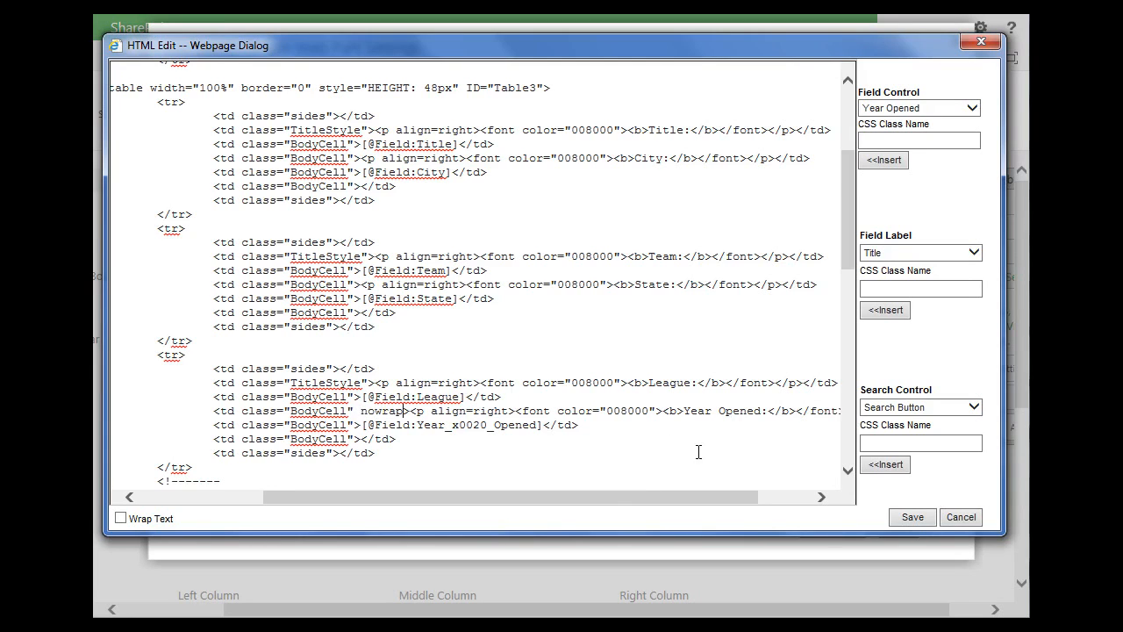
click(907, 516)
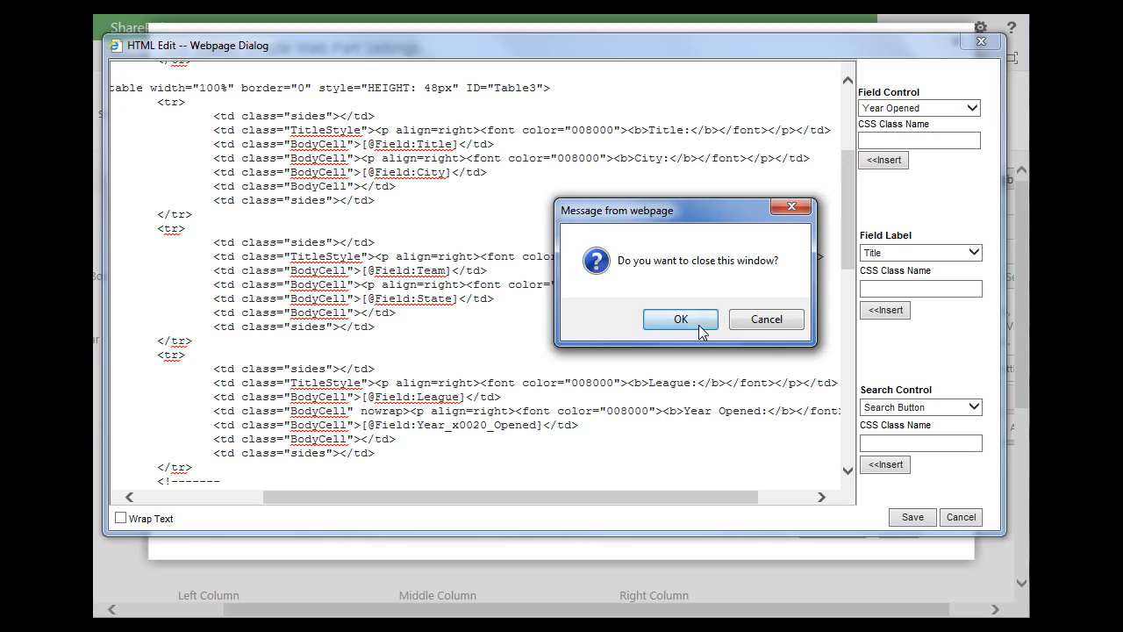
click(680, 320)
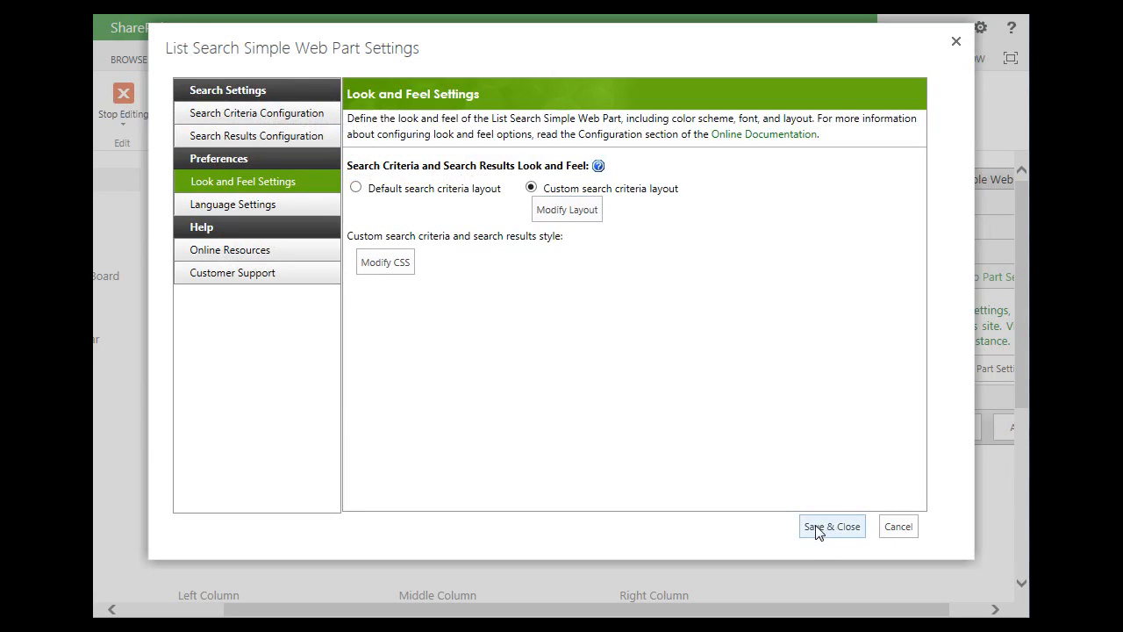
- Save the List Search Simple Web Part settings and apply them to the web part
click(818, 529)
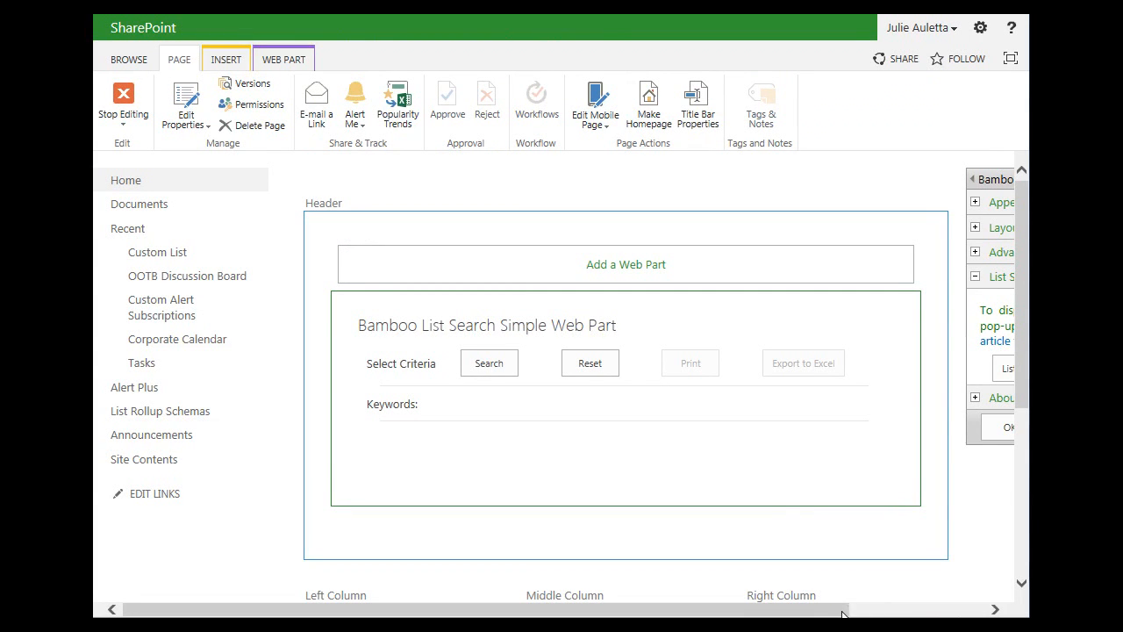
click(875, 608)
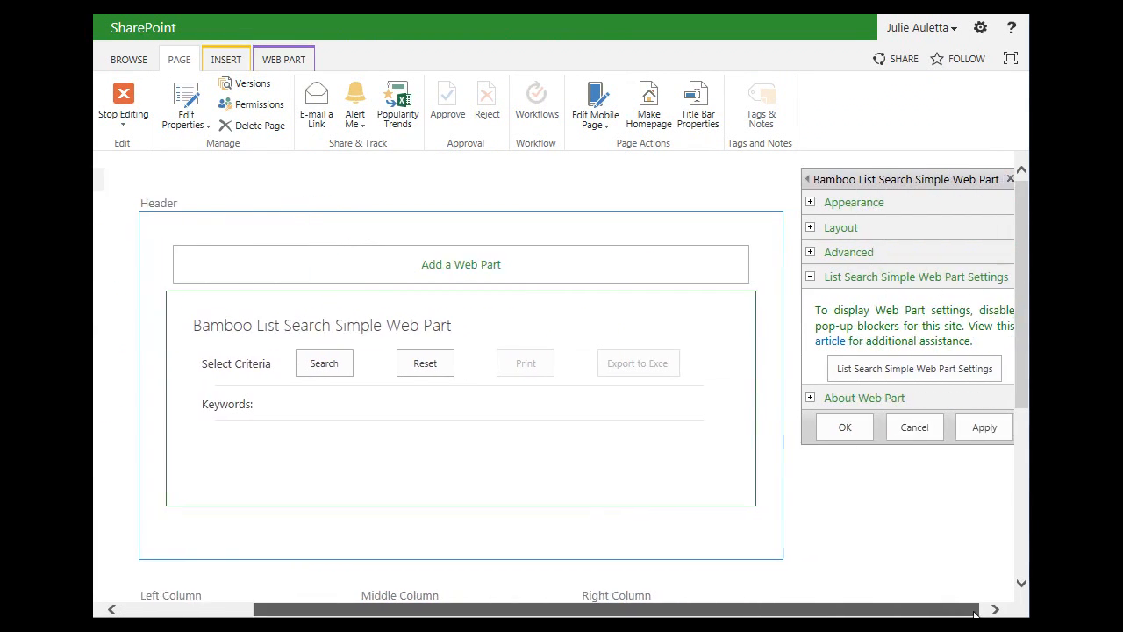
click(961, 432)
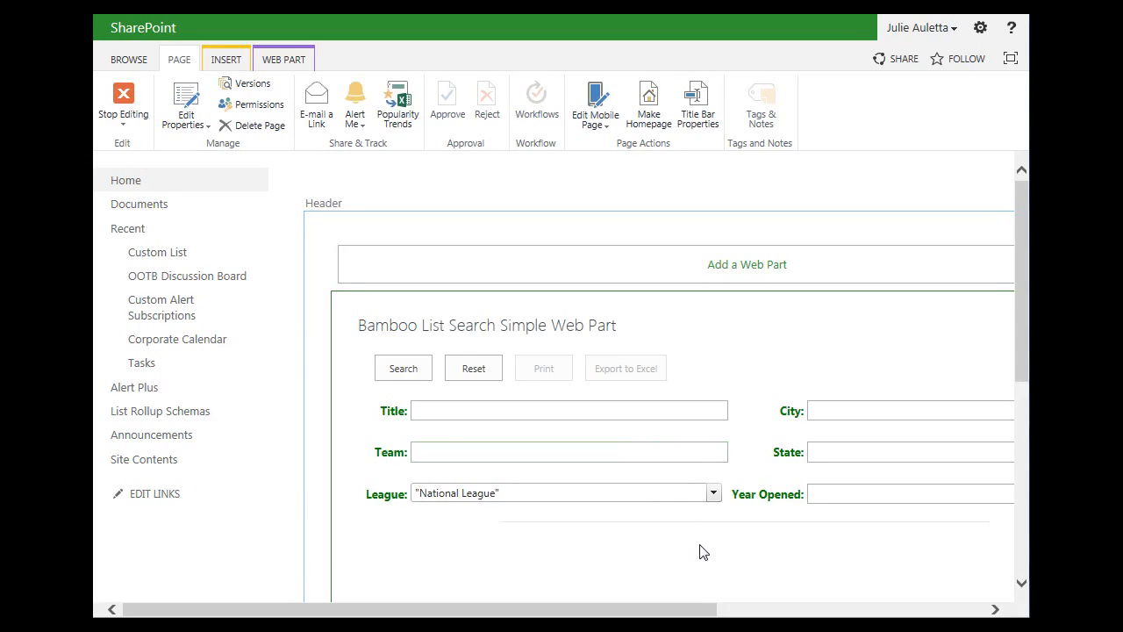
- Reopen the web part's Look and Feel Settings and open the custom search criteria layout for editing
drag(613, 608, 776, 611)
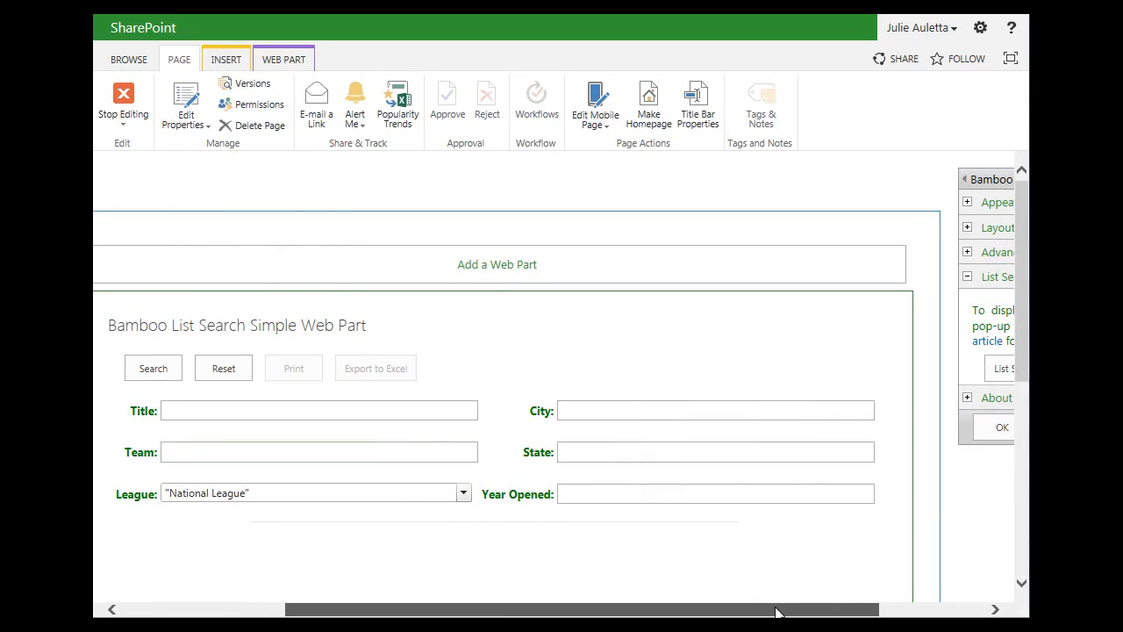
drag(775, 611, 747, 609)
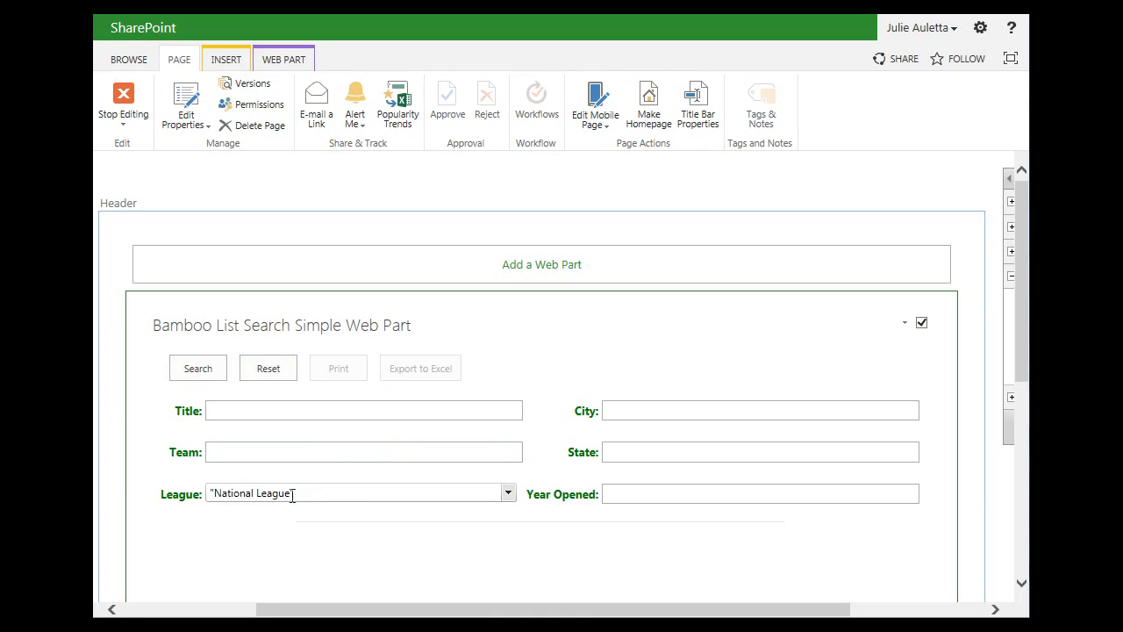
drag(624, 609, 689, 611)
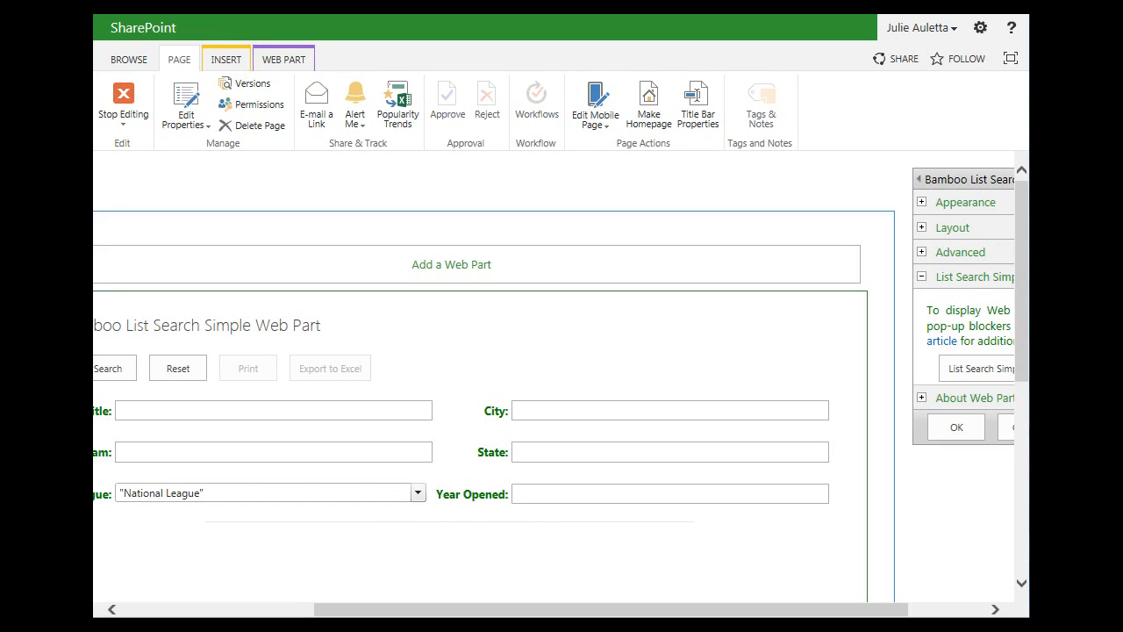
drag(824, 613, 899, 613)
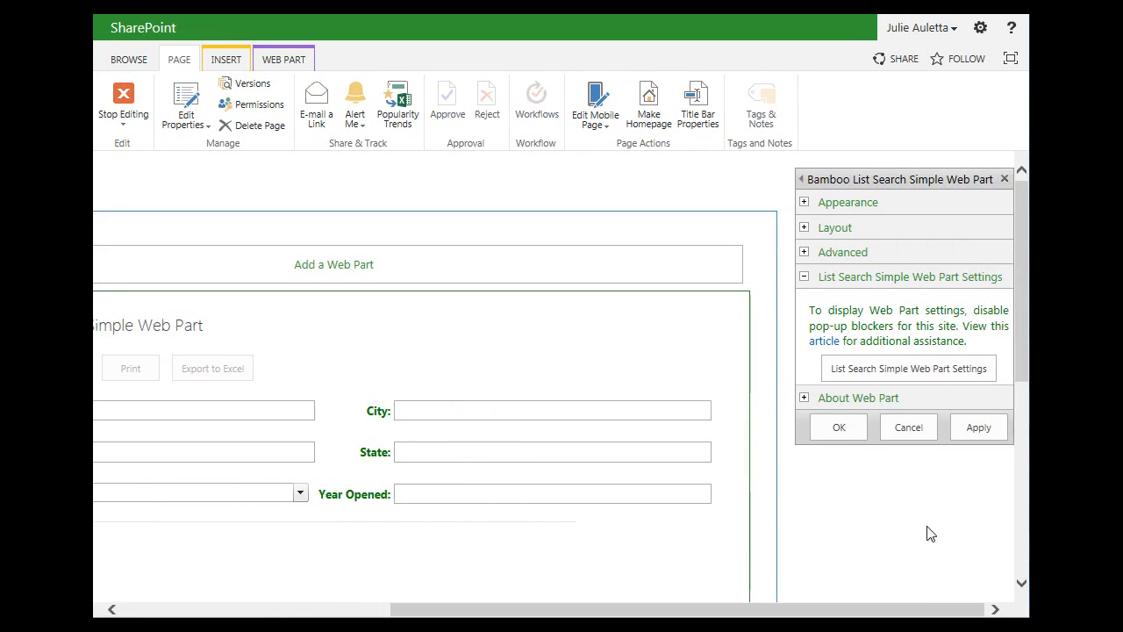
click(922, 372)
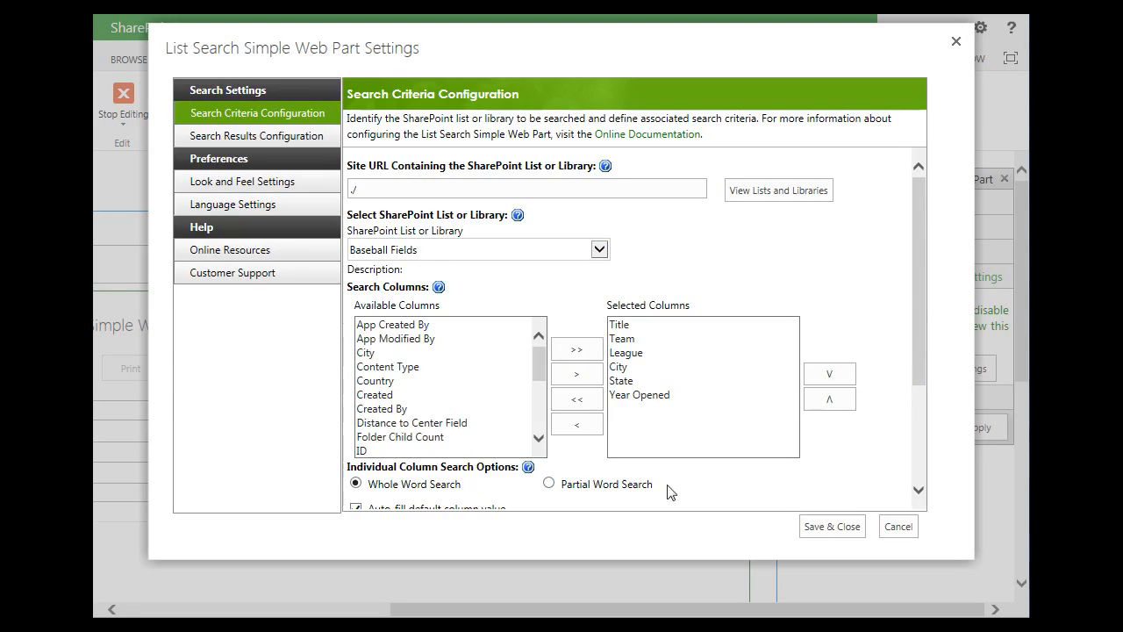
click(295, 182)
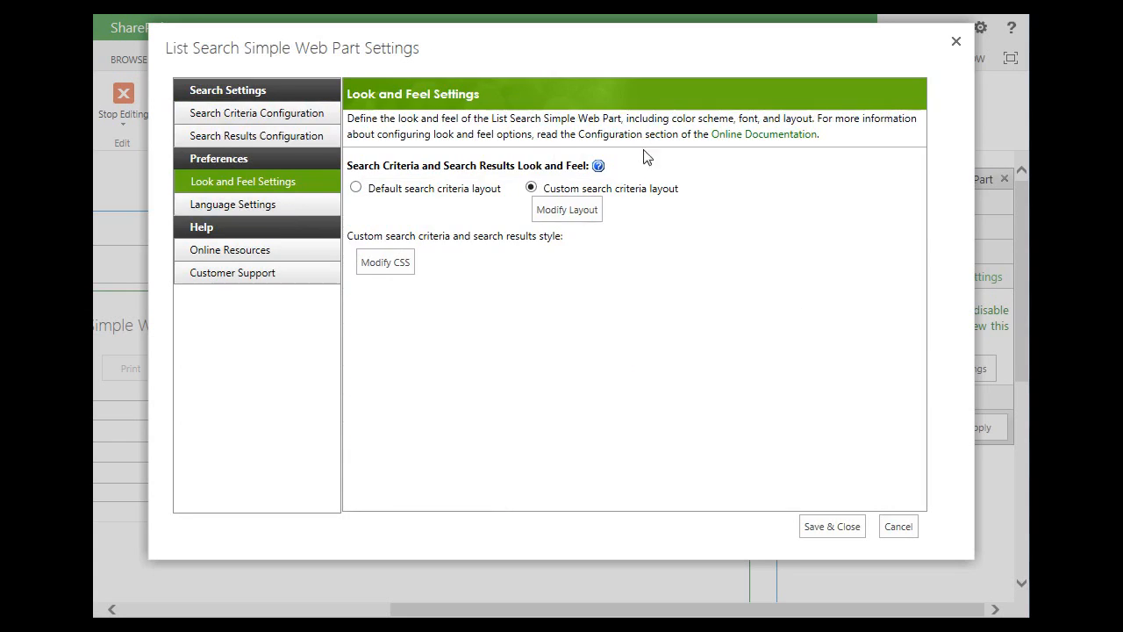
click(583, 216)
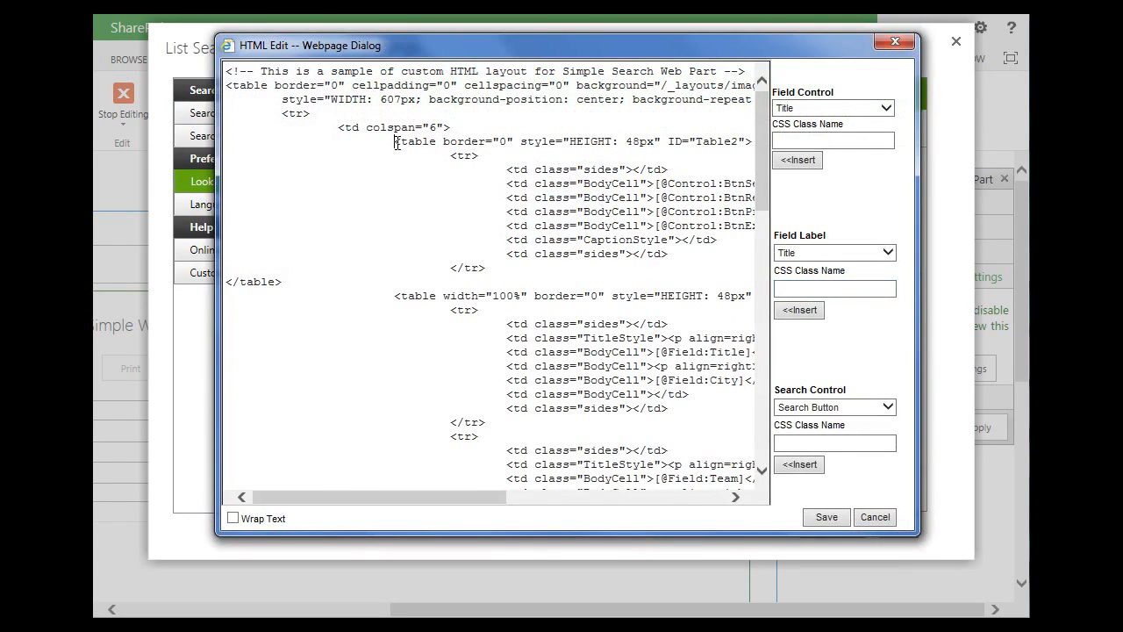
- Move the whole Table2 block with the search buttons to directly after the closing tag of Table3 and save the HTML layout
key(shift+Down)
key(shift+Down)
key(shift+Down)
key(shift+Down)
key(shift+Down)
key(shift+Down)
key(shift+Down)
key(shift+Down)
key(shift+Down)
key(shift+Down)
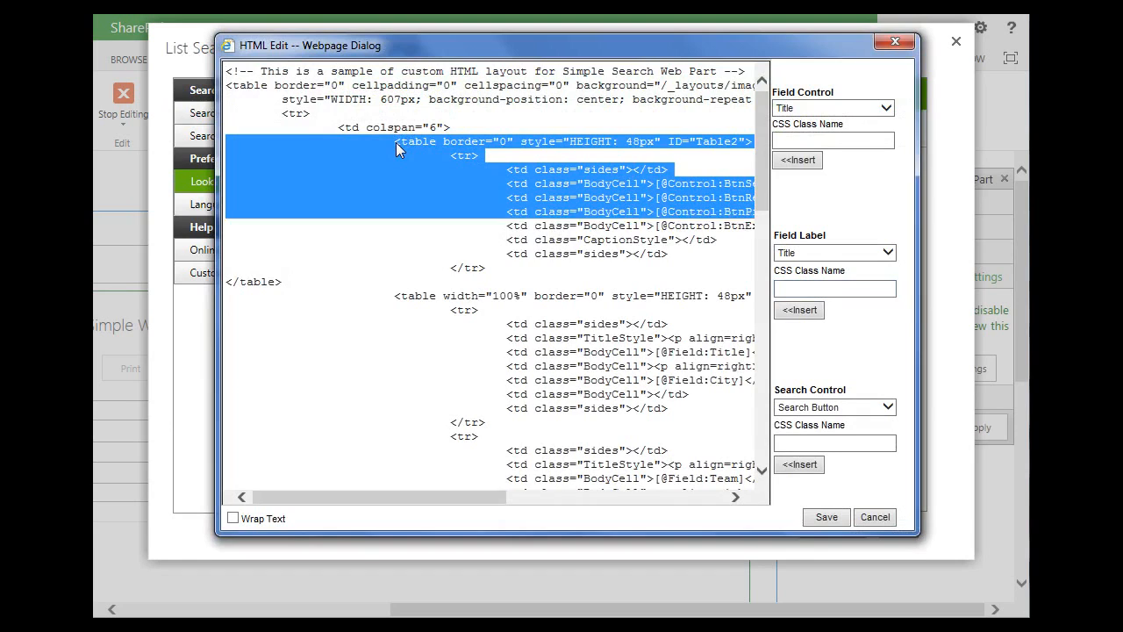
key(shift+Down)
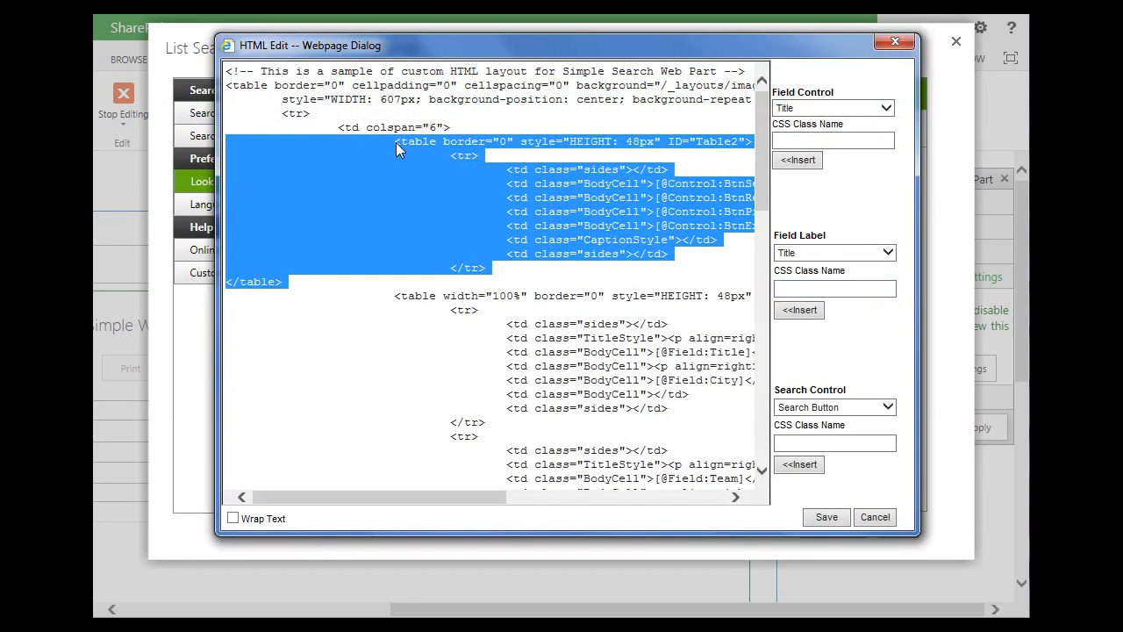
key(Delete)
scroll(398, 143, down, 12)
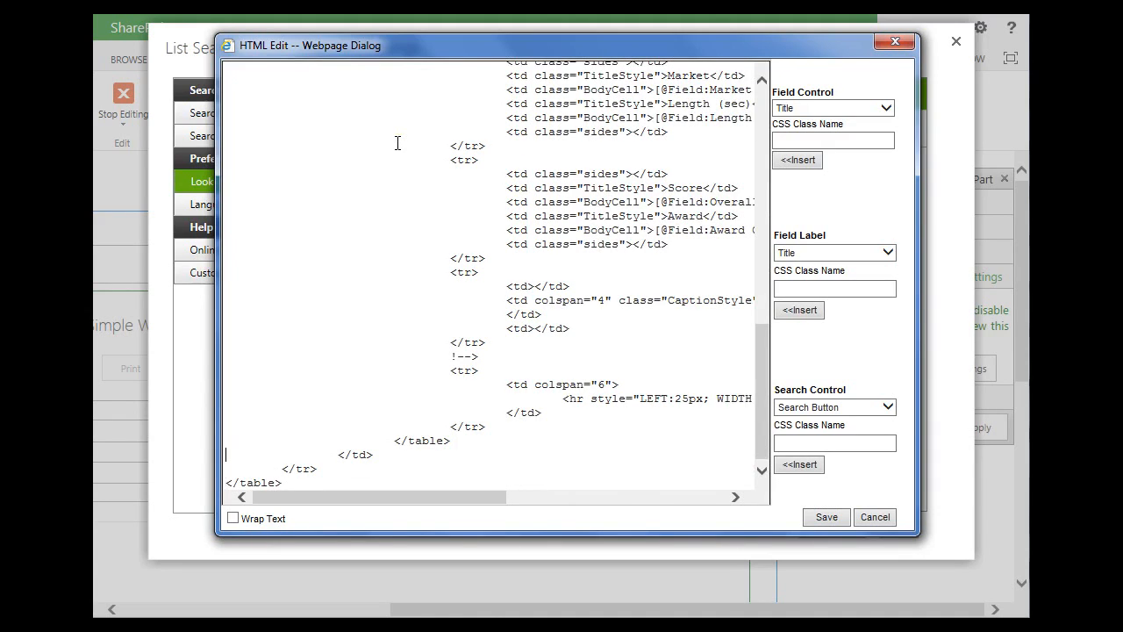
key(ctrl+v)
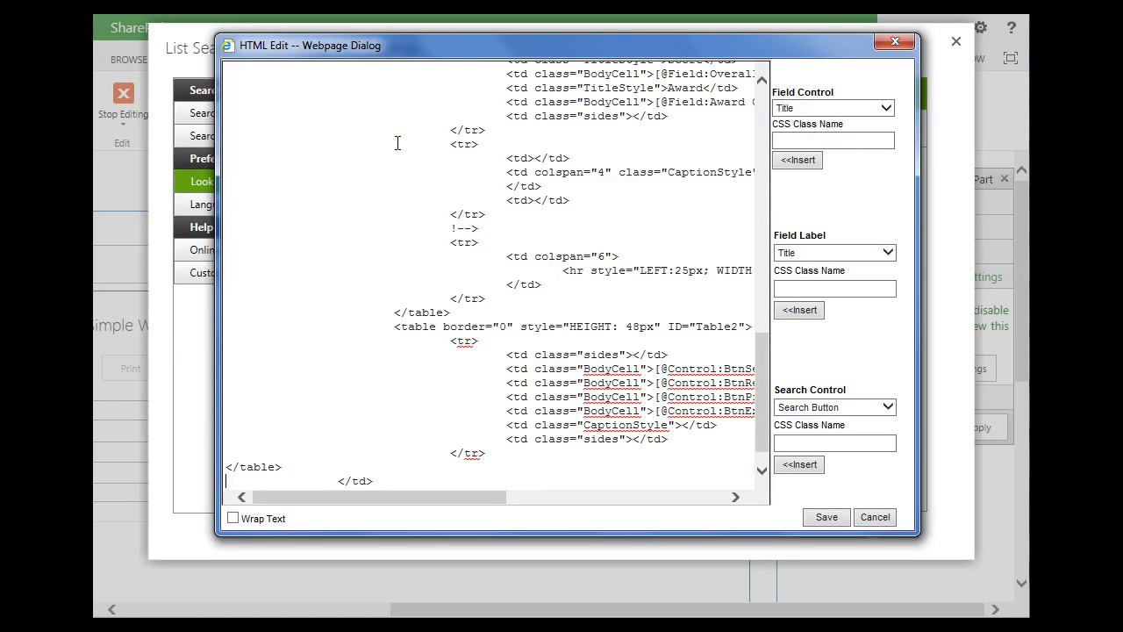
click(832, 517)
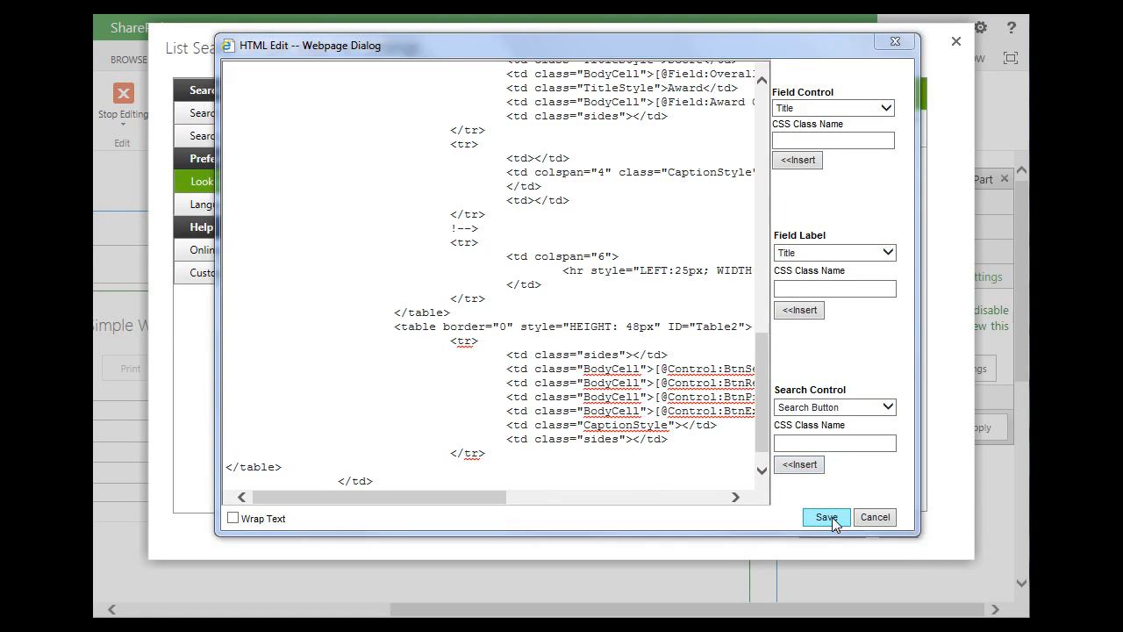
click(678, 320)
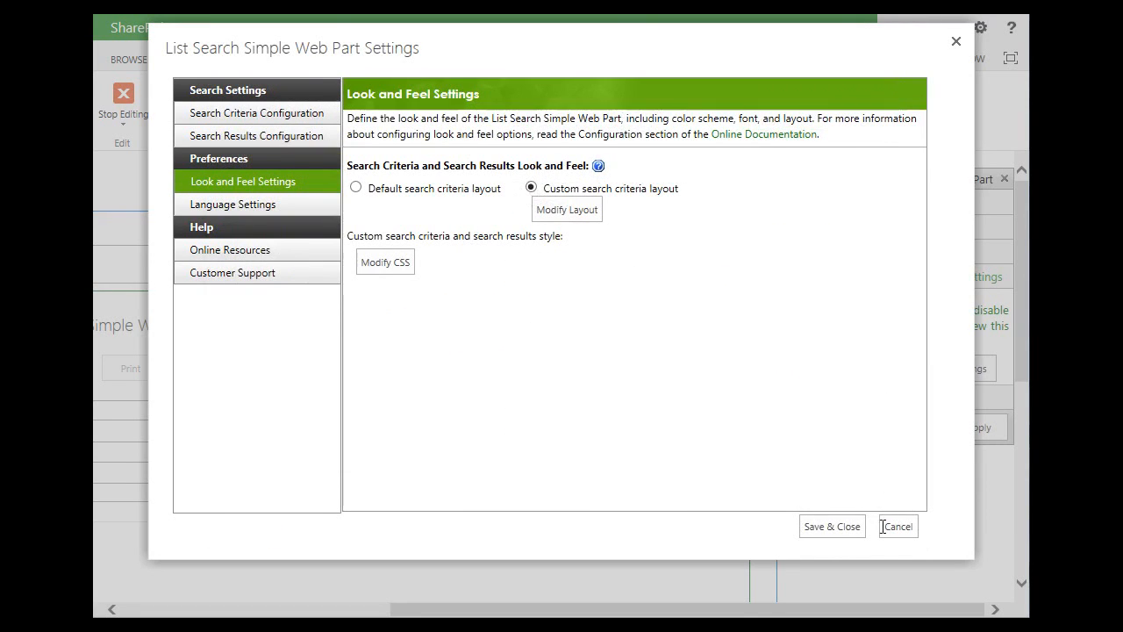
- In the custom CSS, set the .BambooComboBox width to 250px and save the stylesheet
click(402, 270)
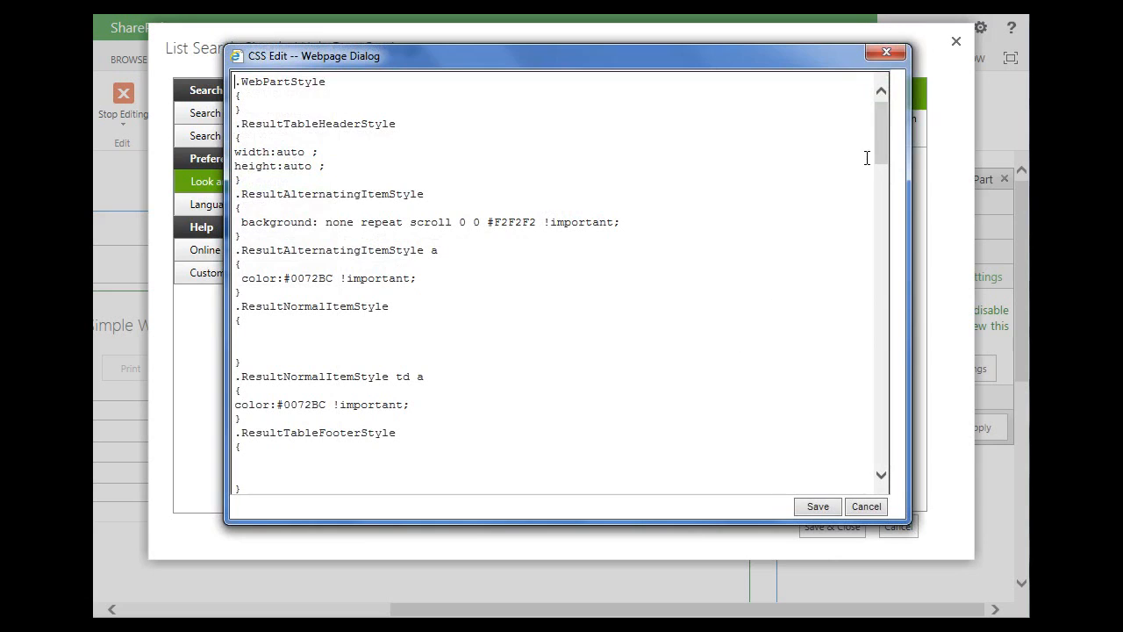
drag(878, 138, 949, 426)
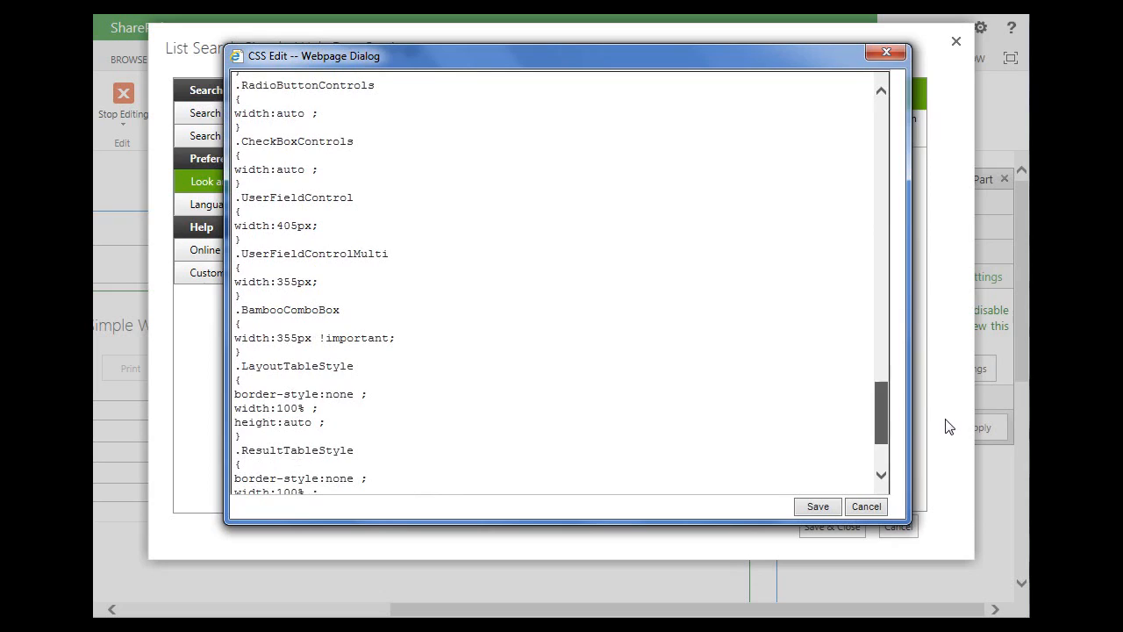
drag(235, 310, 251, 351)
click(295, 337)
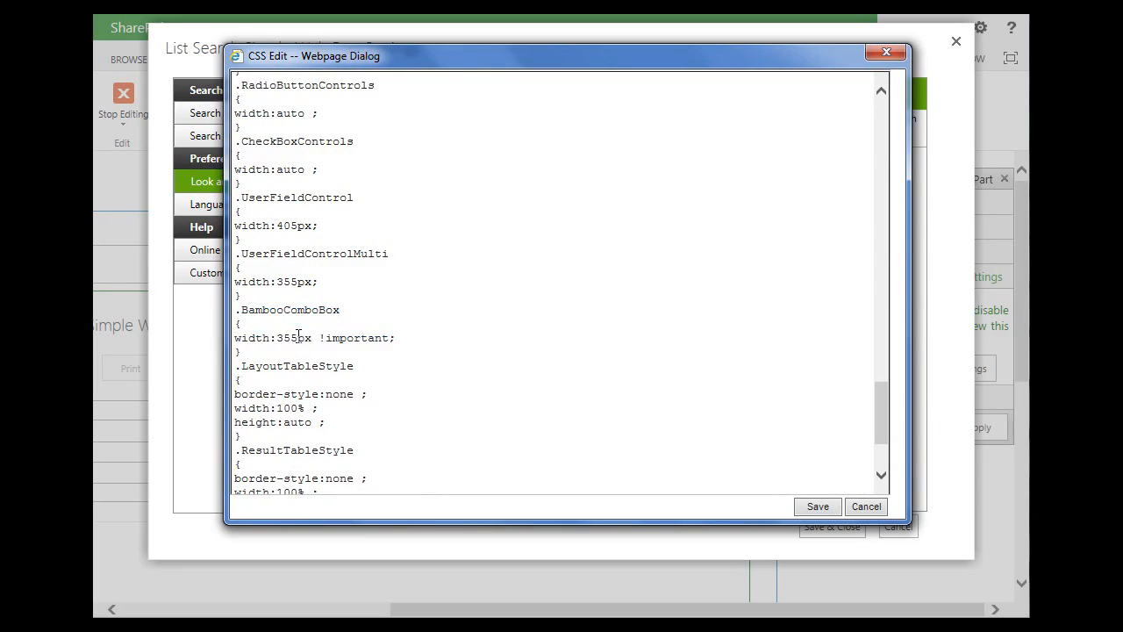
key(BackSpace)
key(BackSpace)
key(BackSpace)
text(250)
click(814, 506)
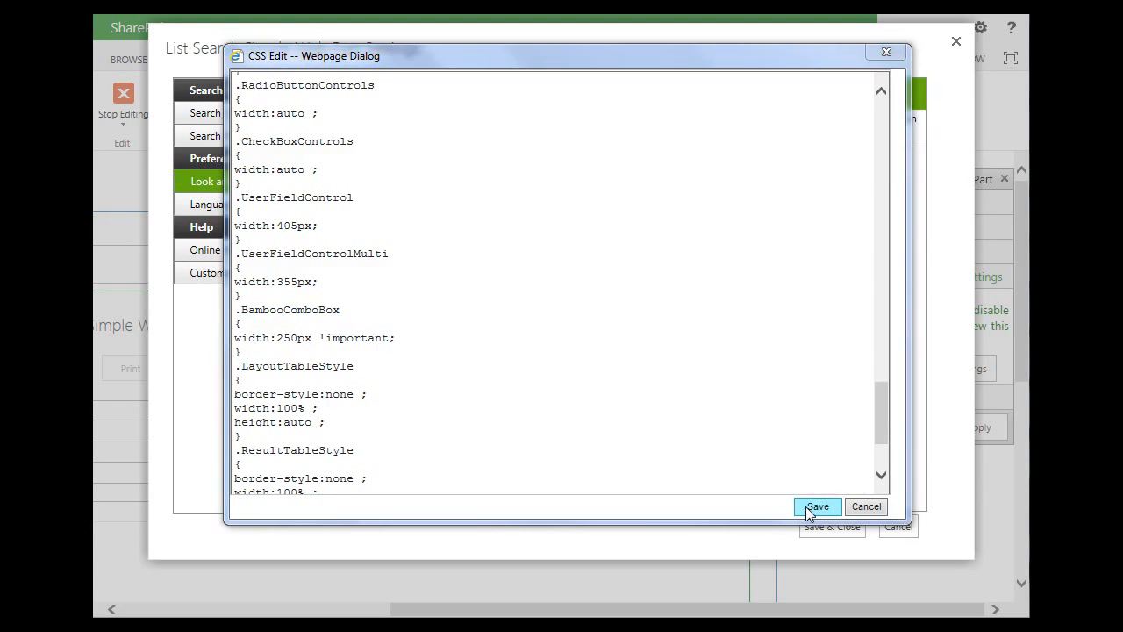
click(680, 319)
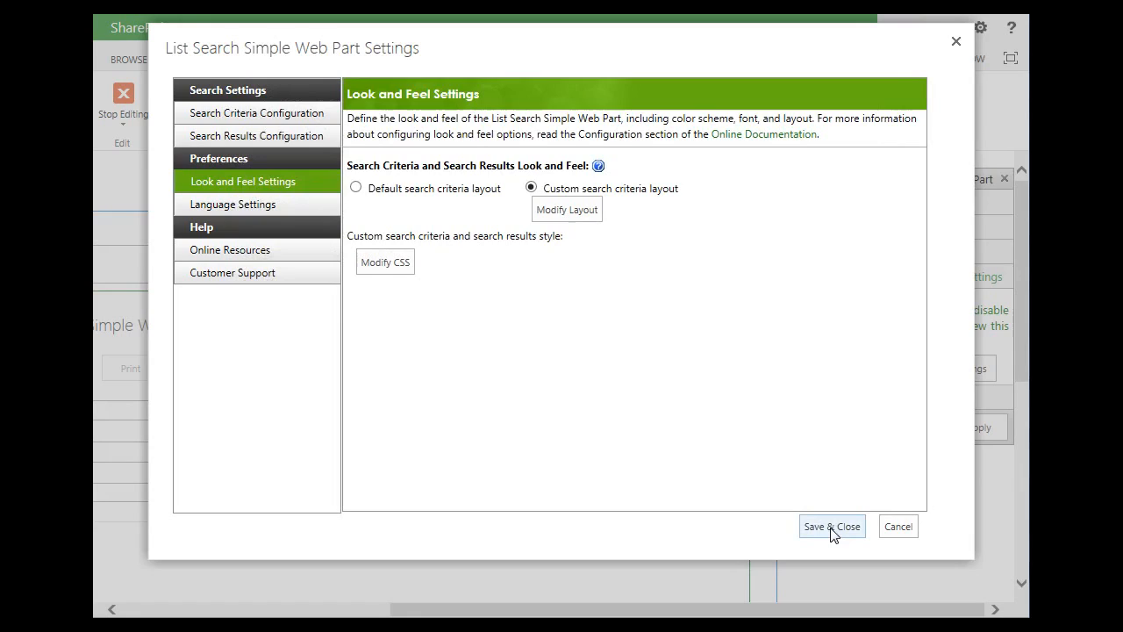
- Save the Look and Feel Settings and apply the new button placement and combo box width to the web part
click(832, 532)
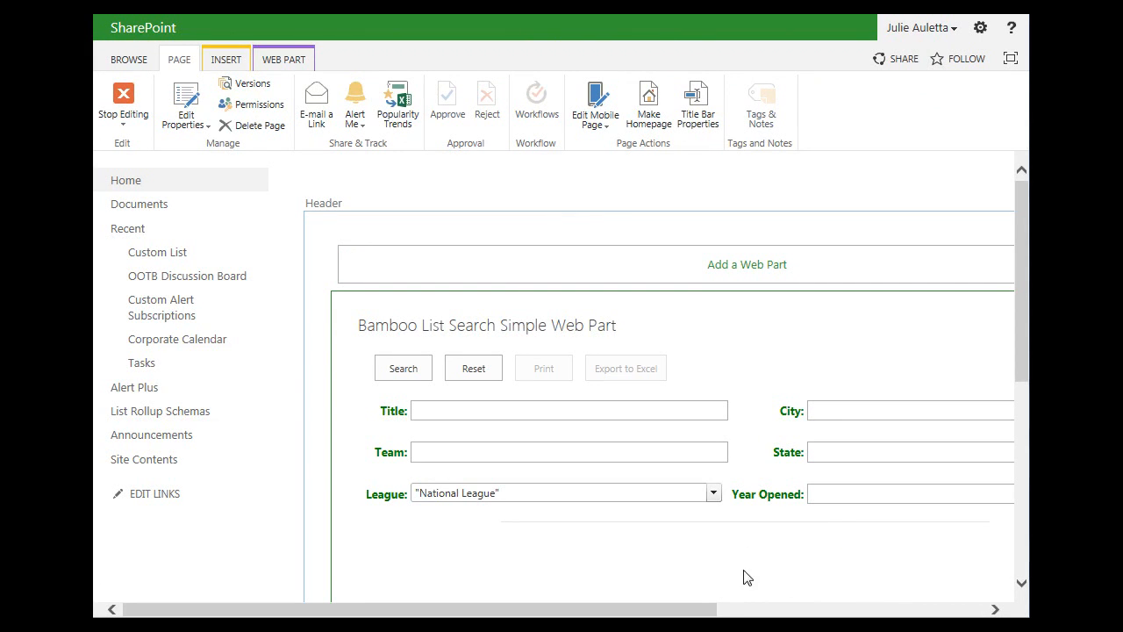
drag(709, 612, 936, 609)
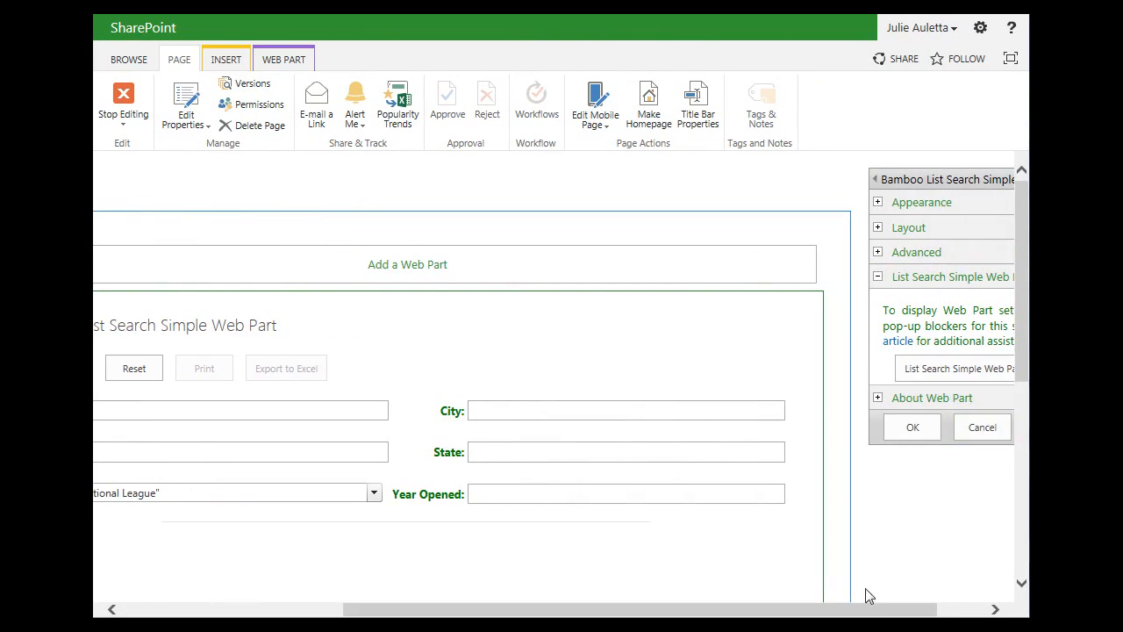
drag(869, 609, 941, 612)
click(975, 427)
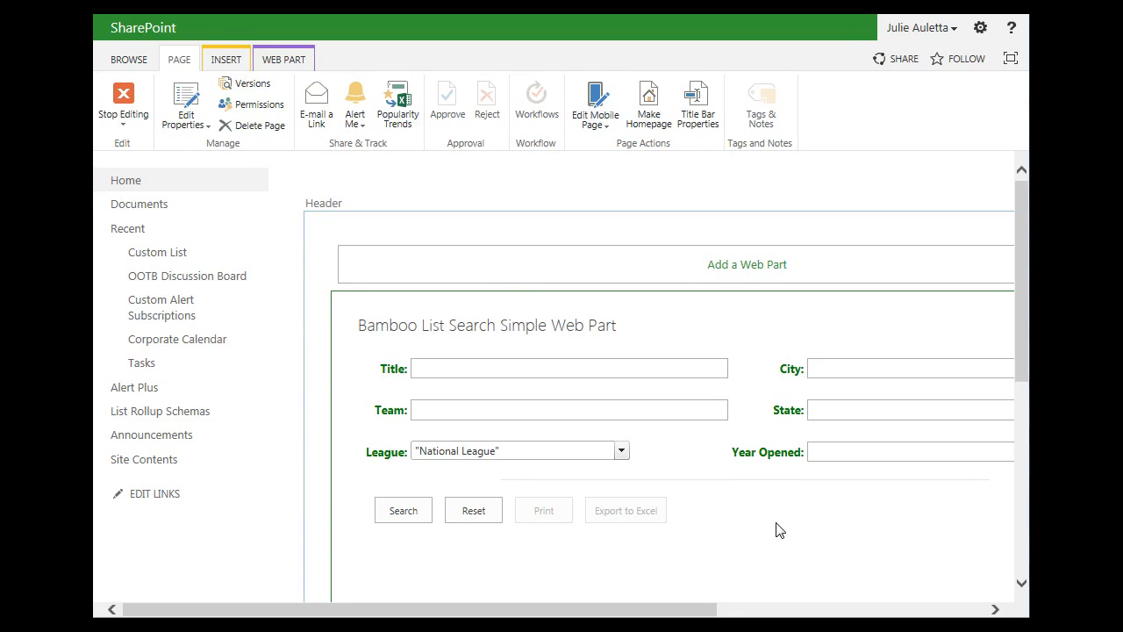
- Stop editing the page and return to its normal browse view
drag(702, 614, 968, 614)
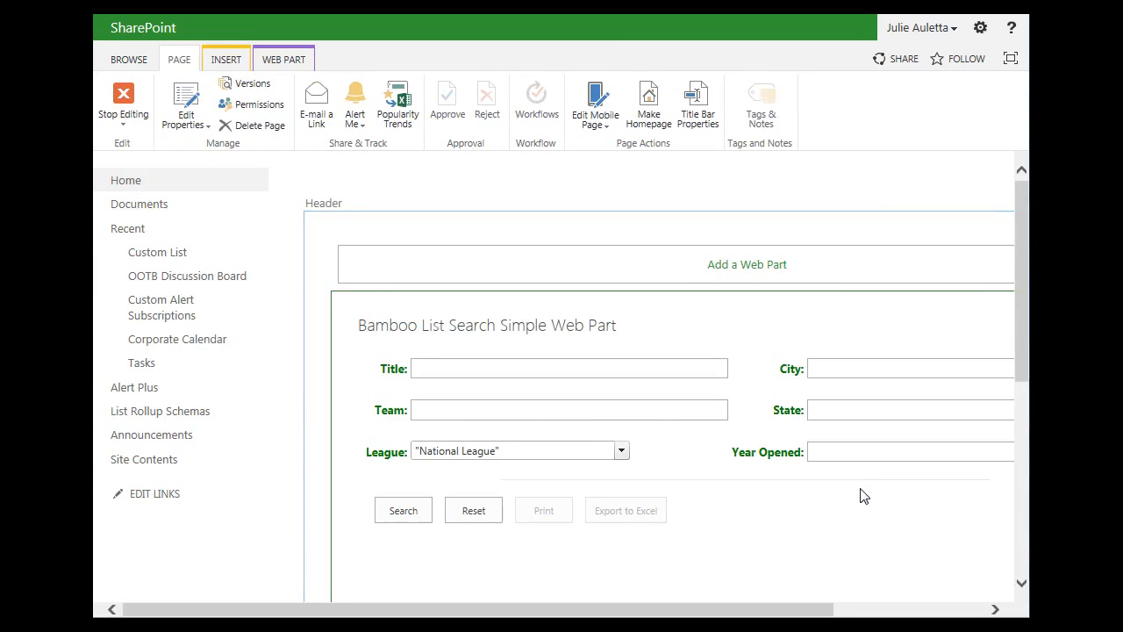
click(125, 104)
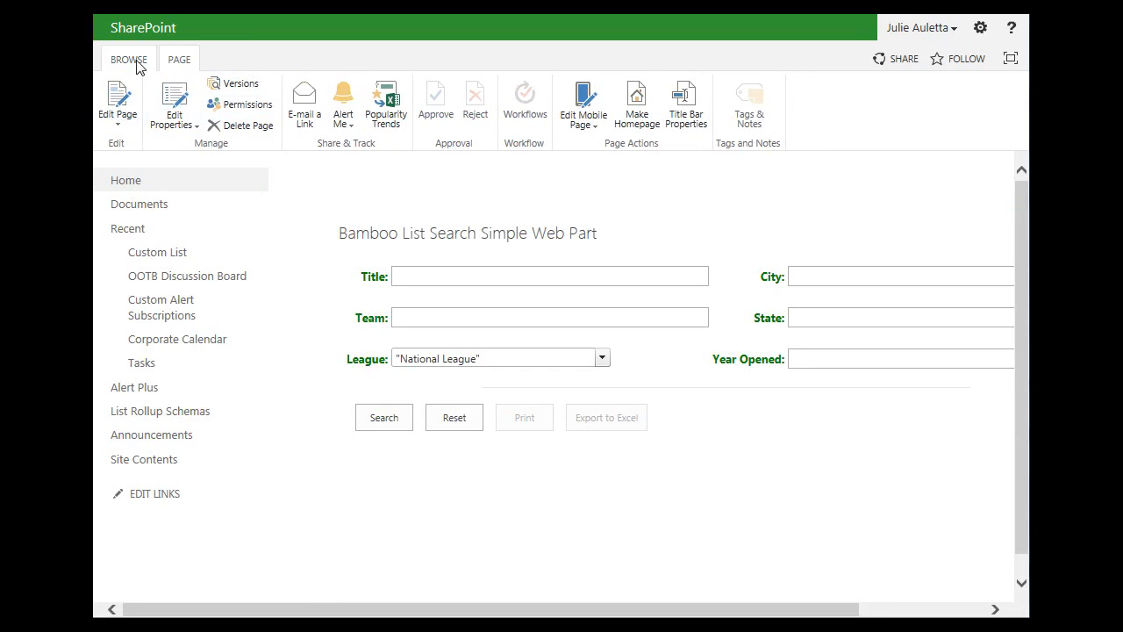
click(129, 60)
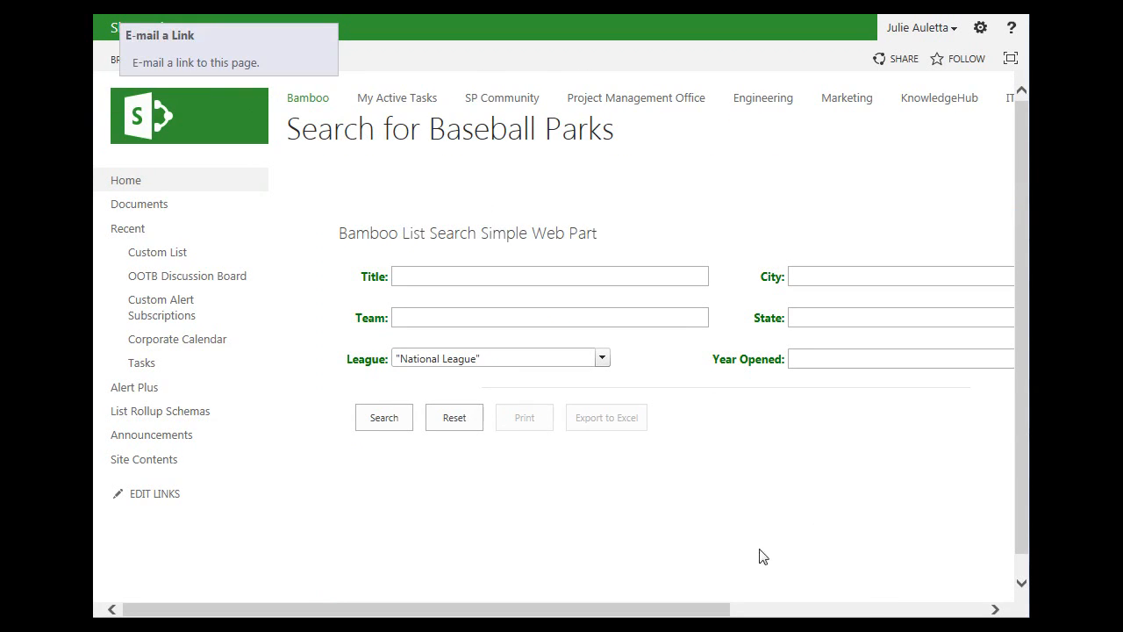
- Run a search for National League parks with State set to CA and look over the results
drag(677, 617, 782, 615)
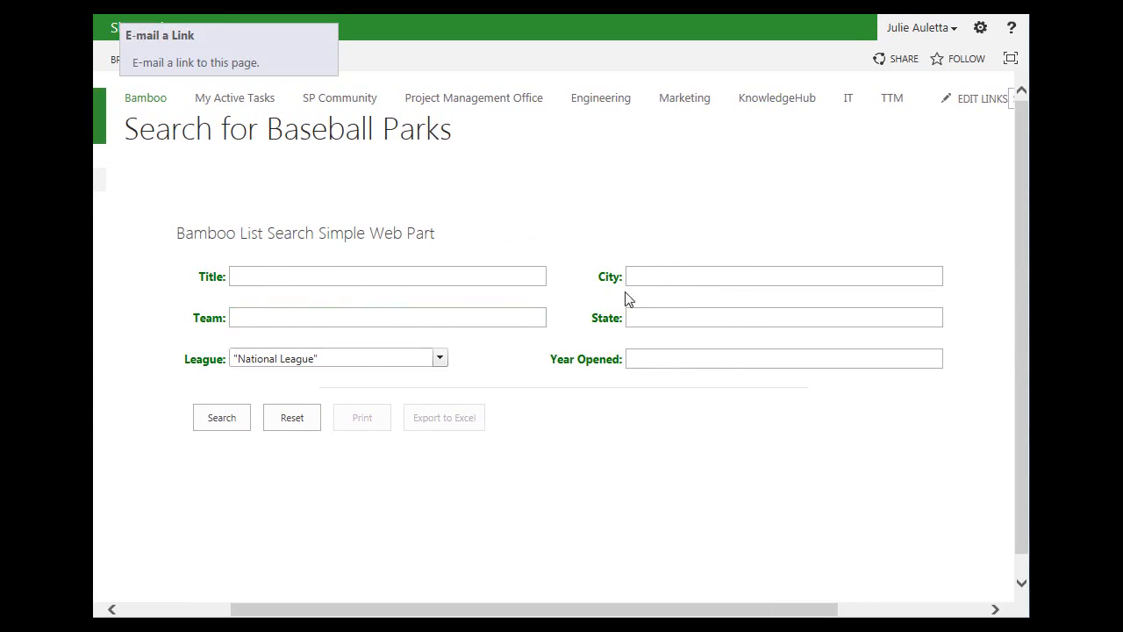
click(640, 322)
text(CA)
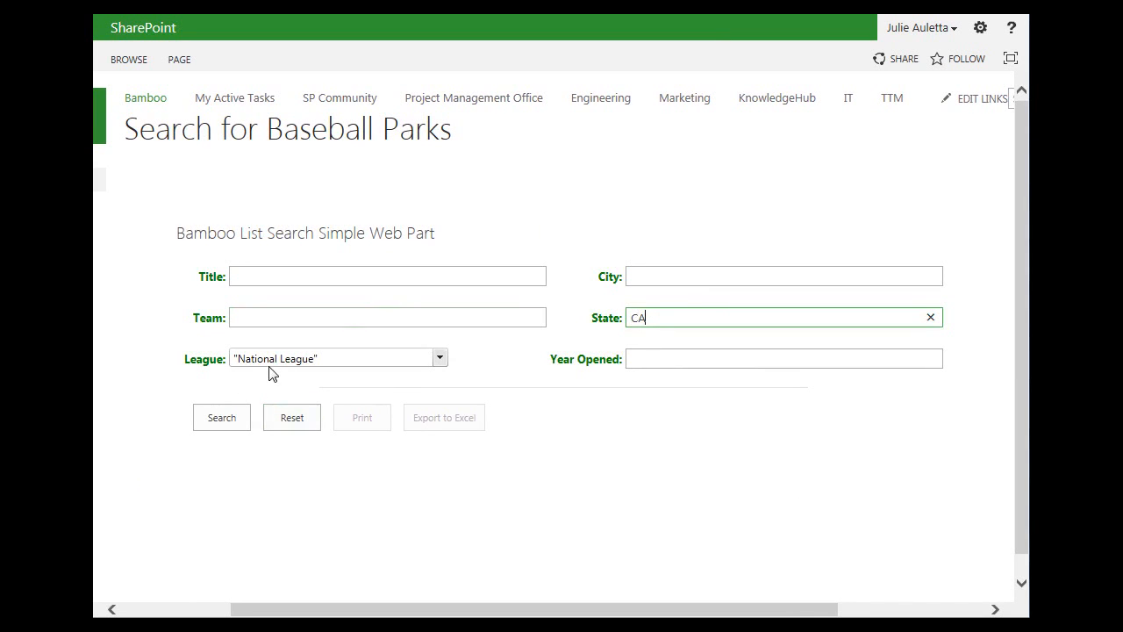
click(230, 427)
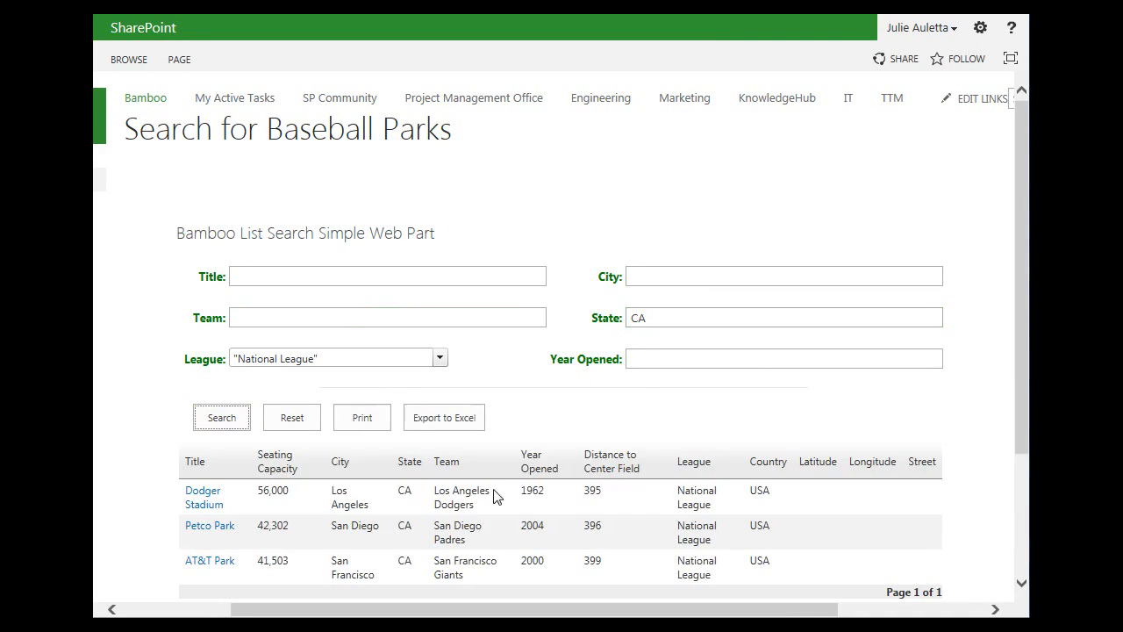
scroll(535, 504, down, 2)
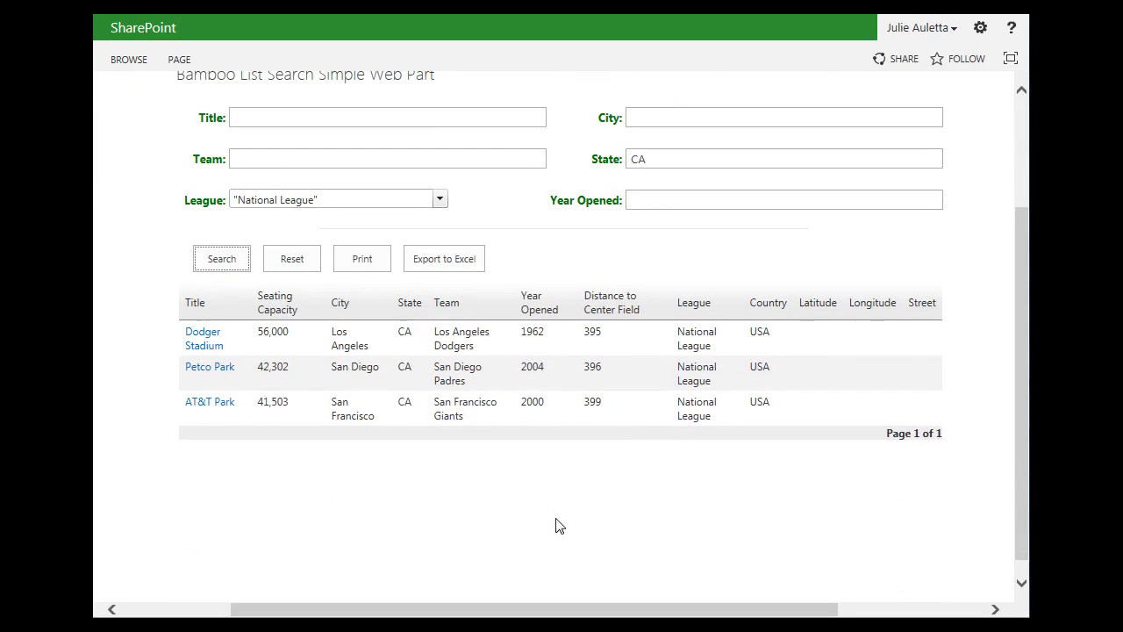
scroll(556, 526, up, 2)
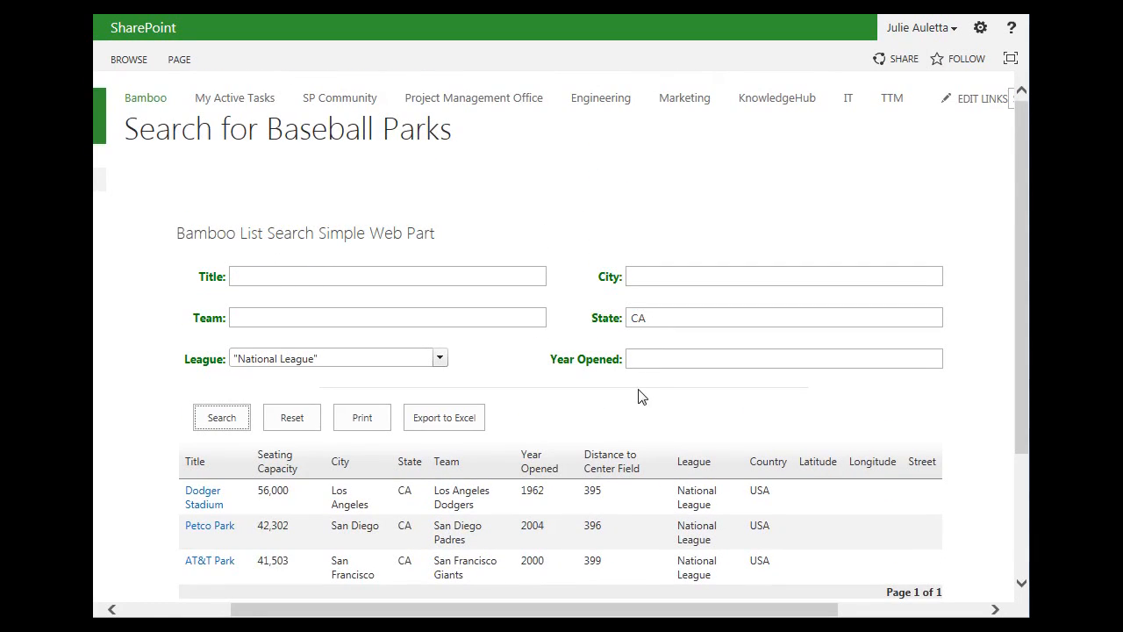